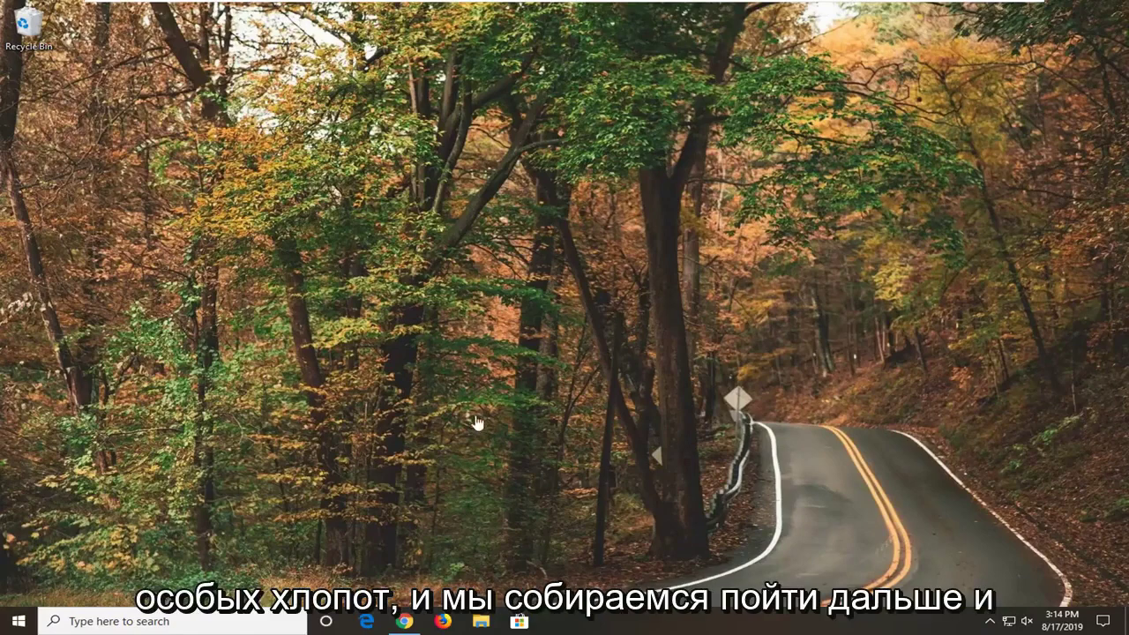
Open Chrome maximized, go to google.com and search for 'java'
left_click(404, 621)
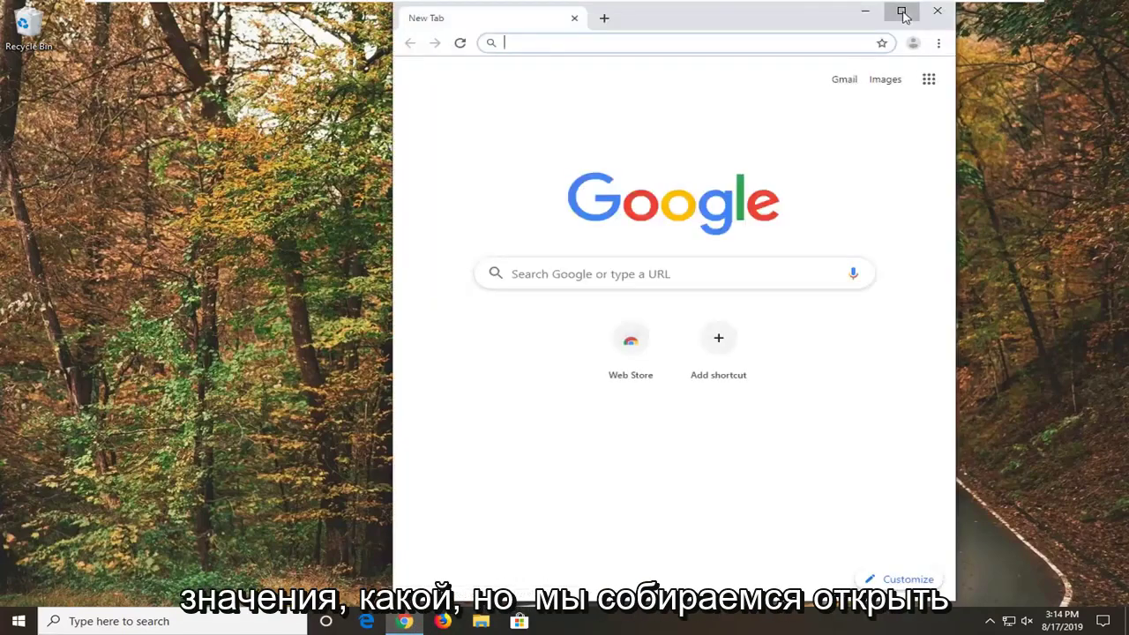
left_click(902, 12)
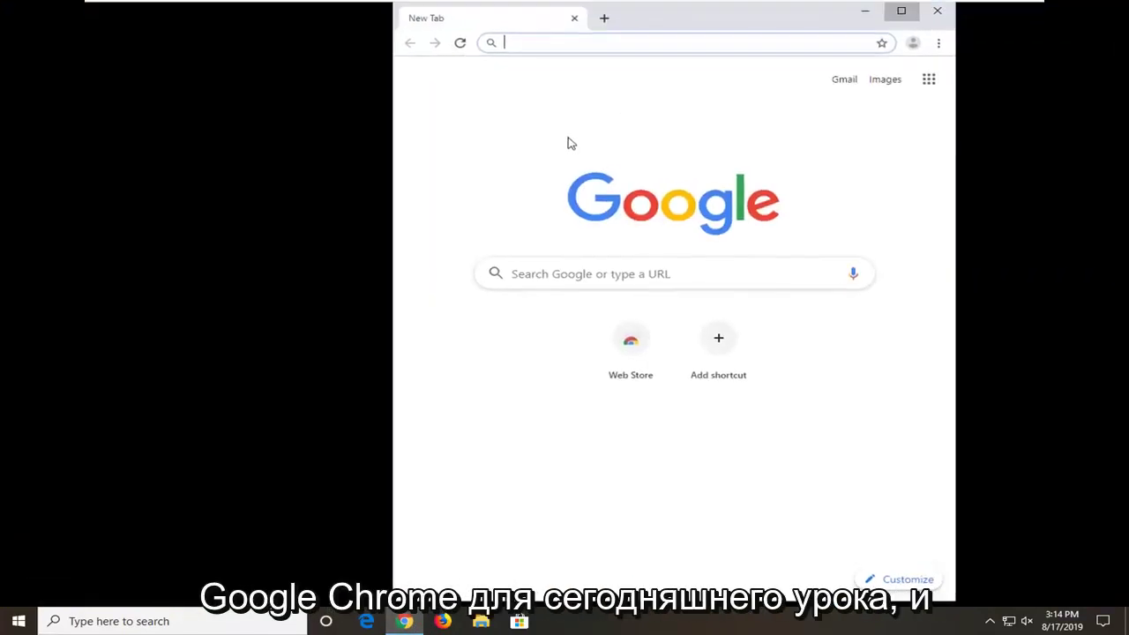
left_click(176, 42)
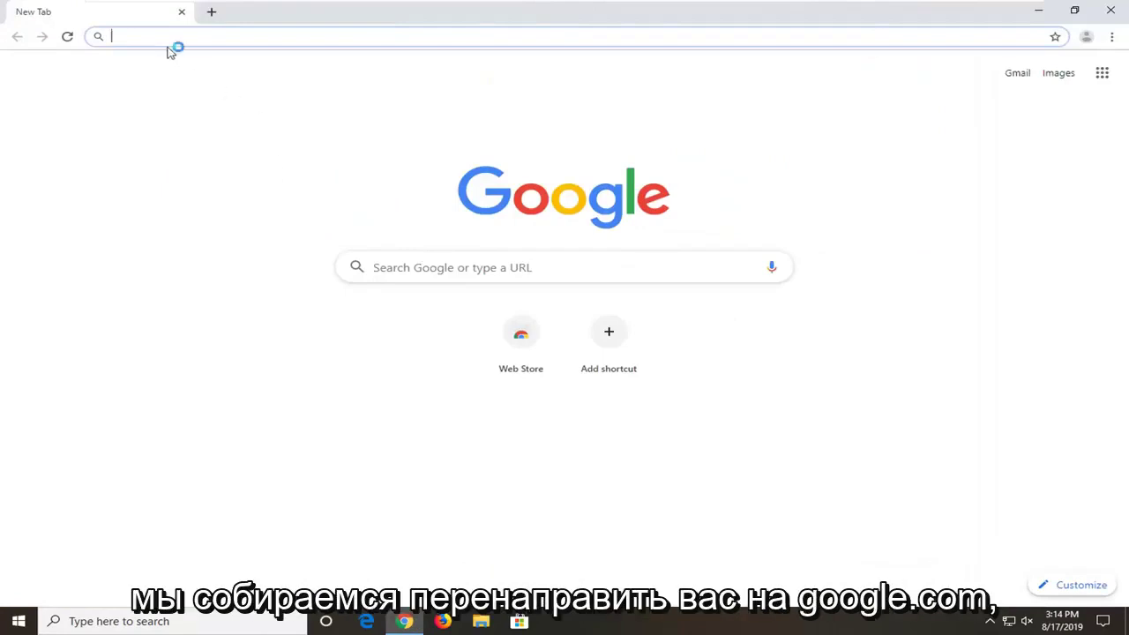
type("google.com")
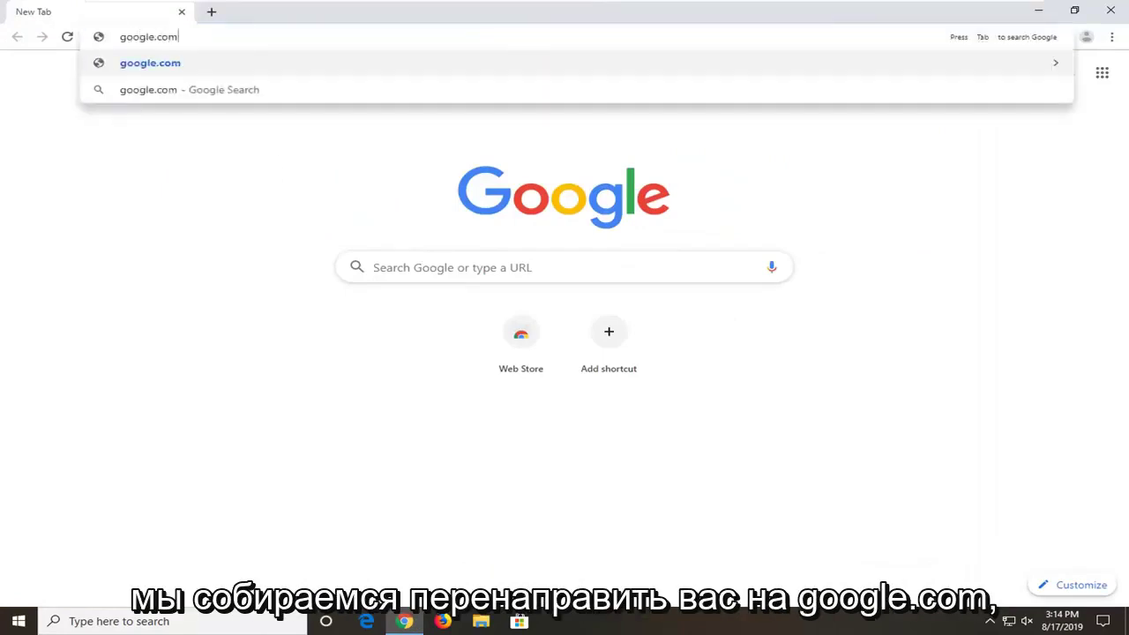
key("Return")
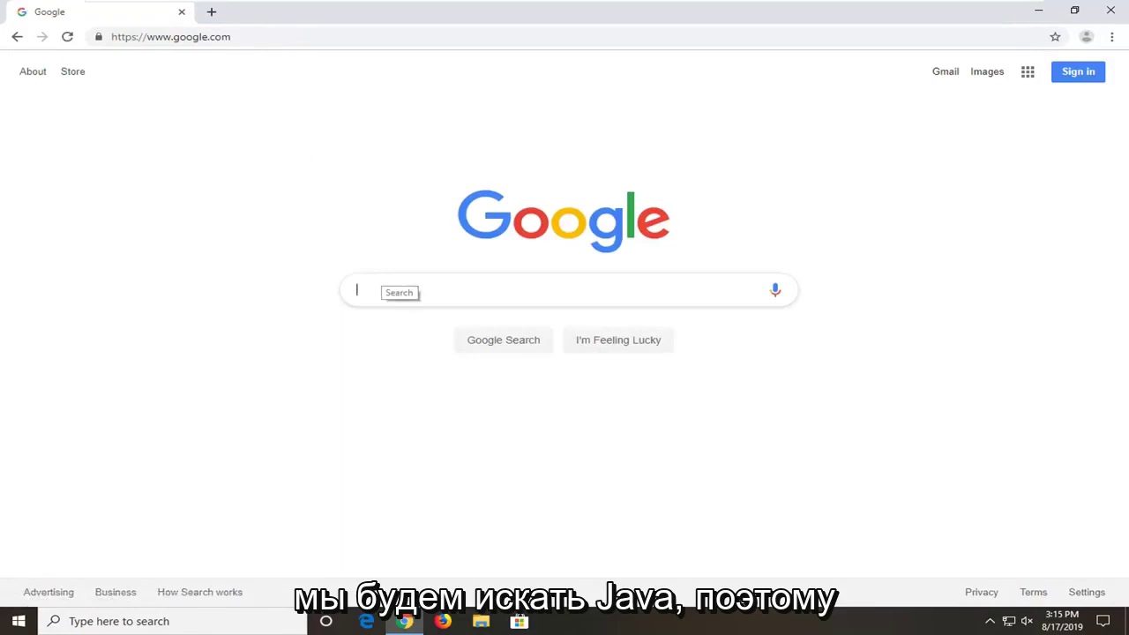
type("java")
key("Return")
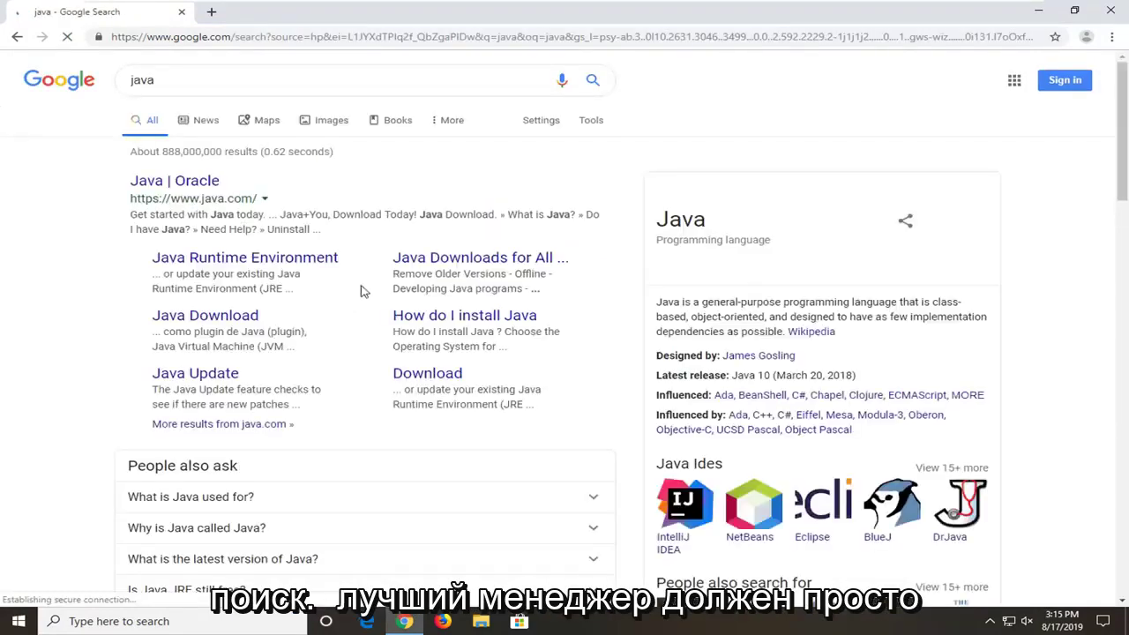
Download JavaSetup8u221.exe from java.com via Java Download and Agree and Start Free Download
left_click(172, 183)
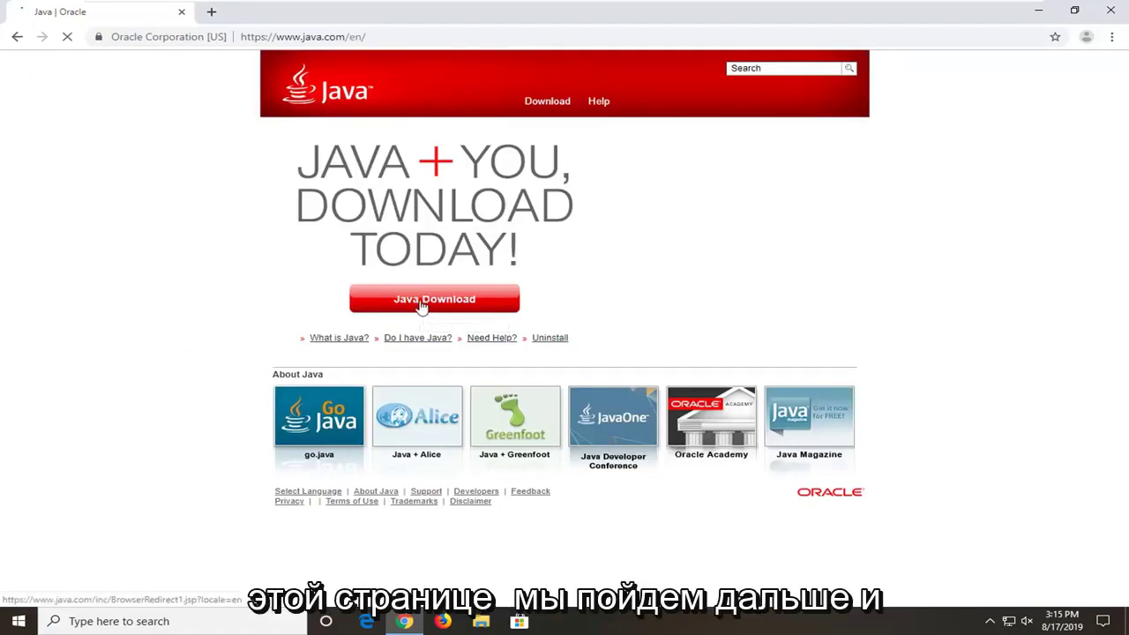
left_click(422, 303)
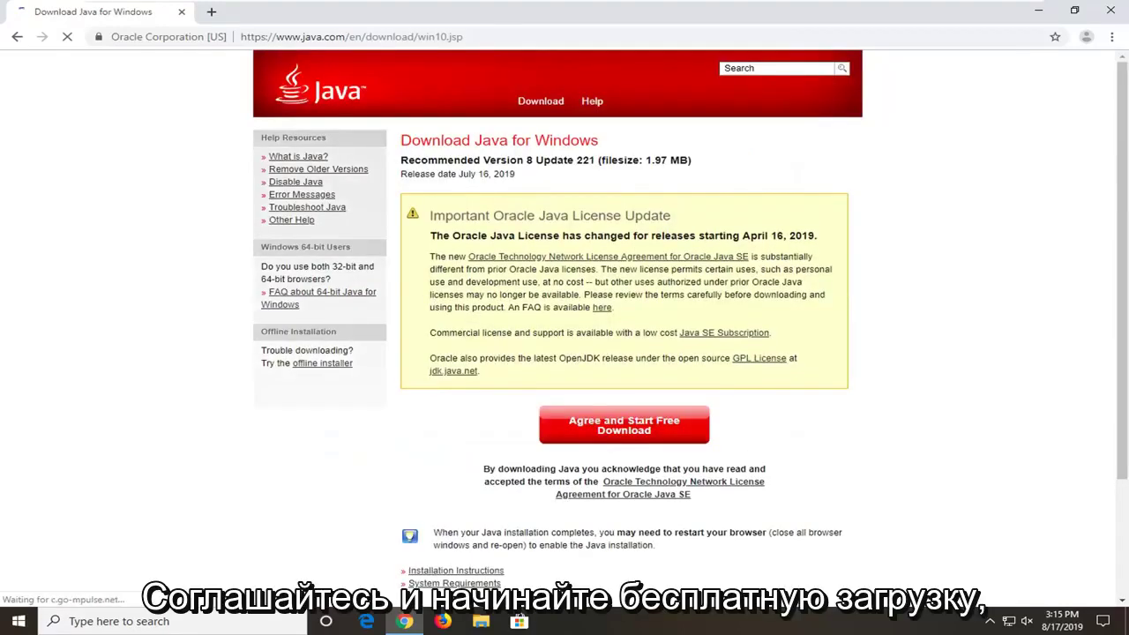
left_click(603, 432)
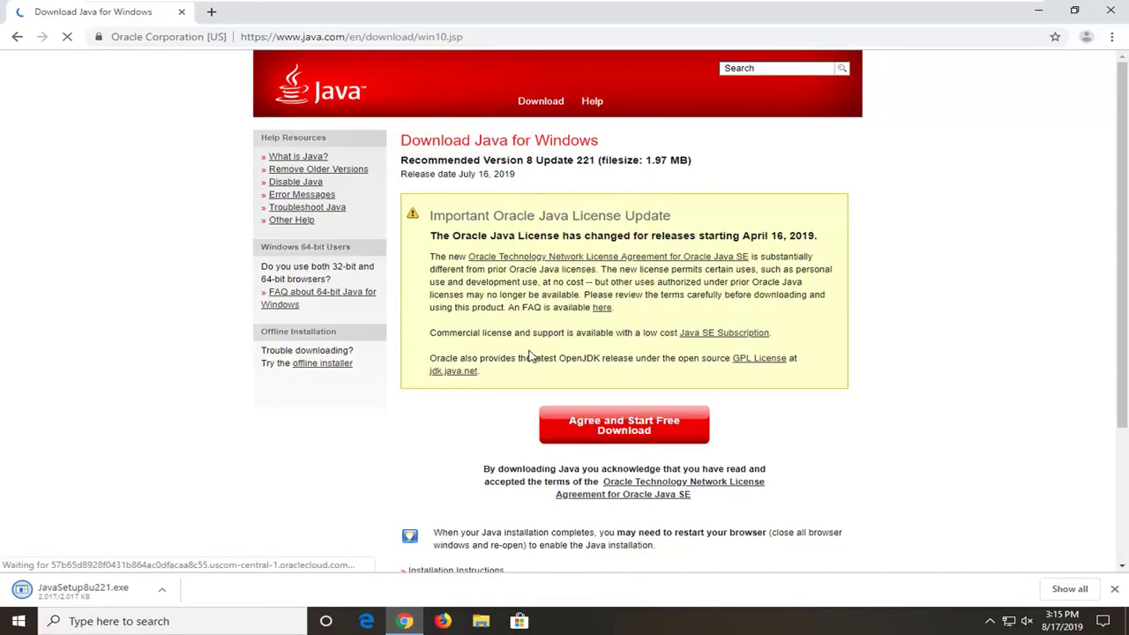
Run JavaSetup8u221.exe as administrator with 'Change destination folder' ticked and start the install
left_click(74, 593)
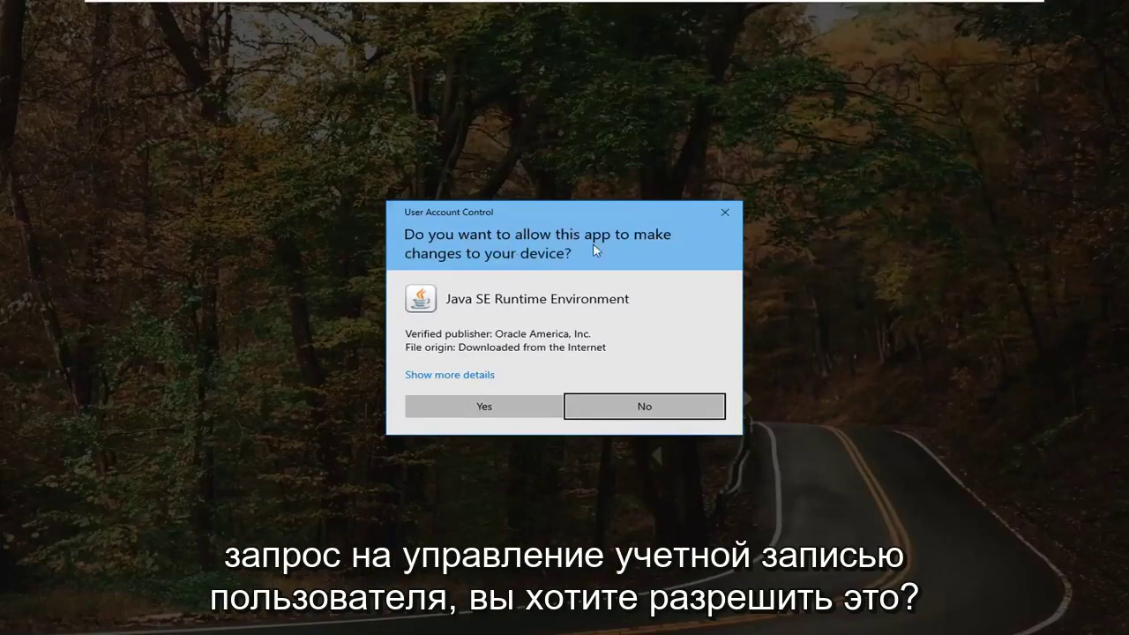
left_click(473, 410)
left_click(1040, 13)
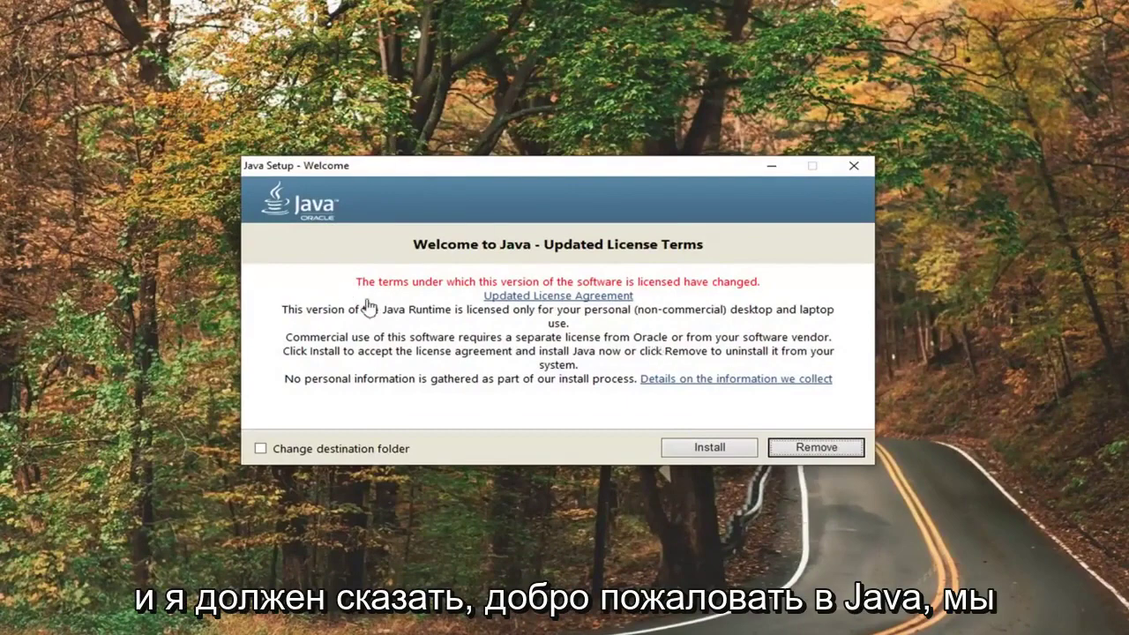
left_click(260, 450)
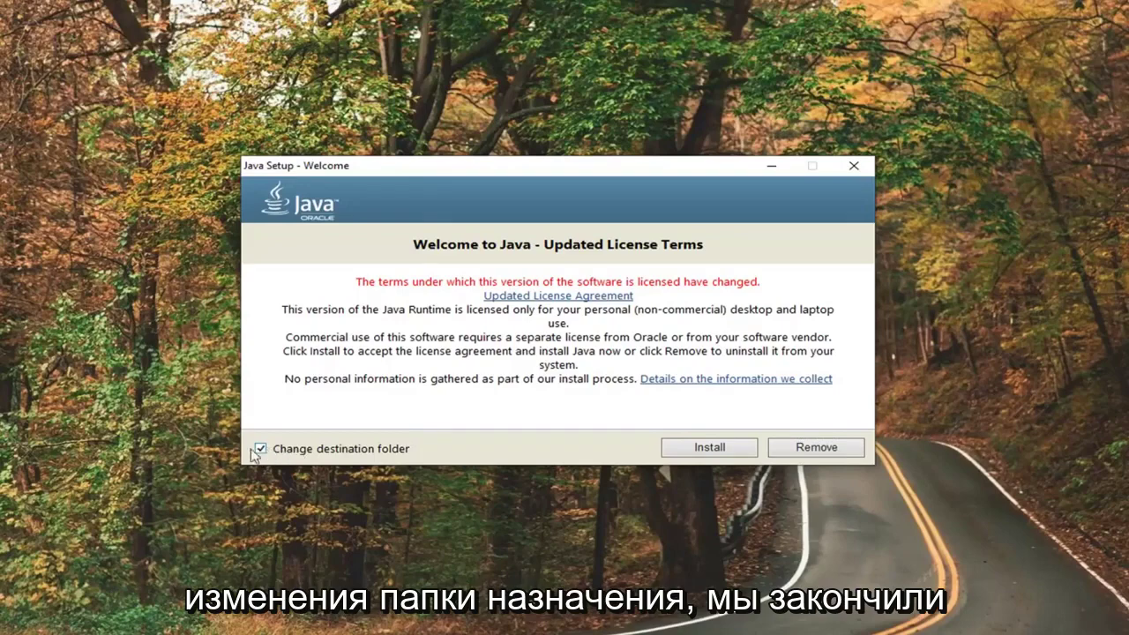
left_click(716, 449)
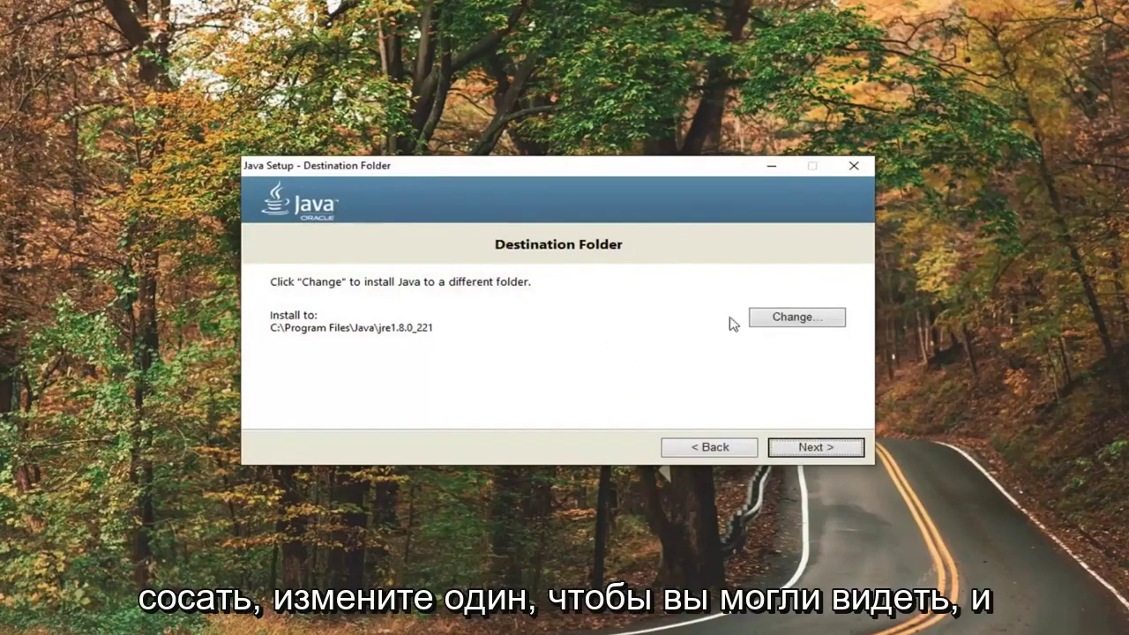
Create a Java folder on the Desktop and choose it as the install destination
left_click(783, 321)
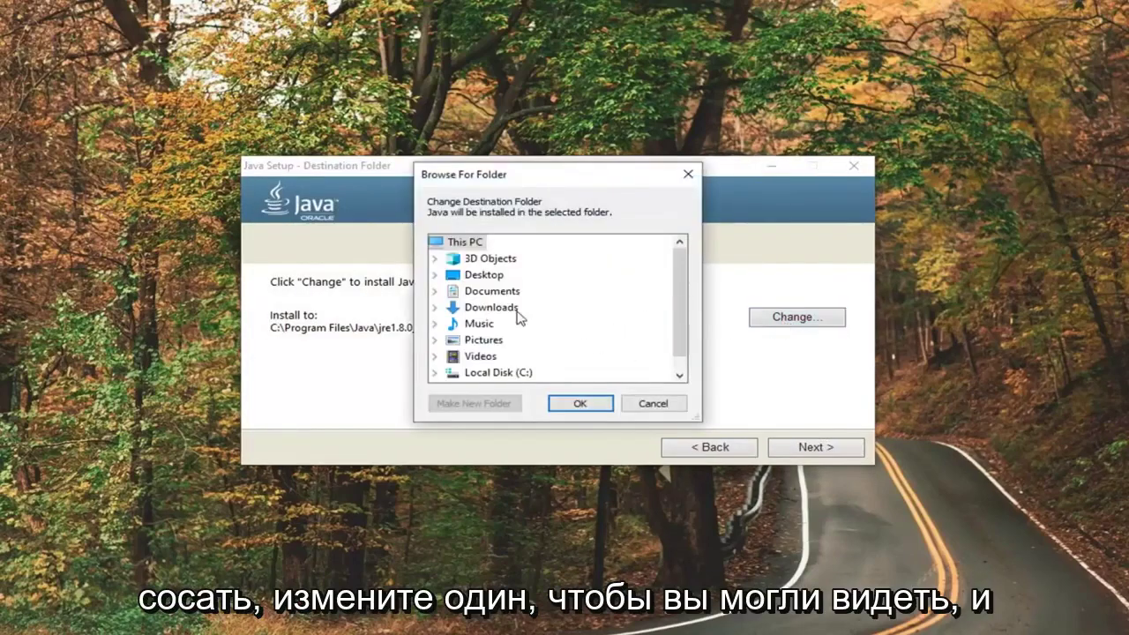
left_click(452, 280)
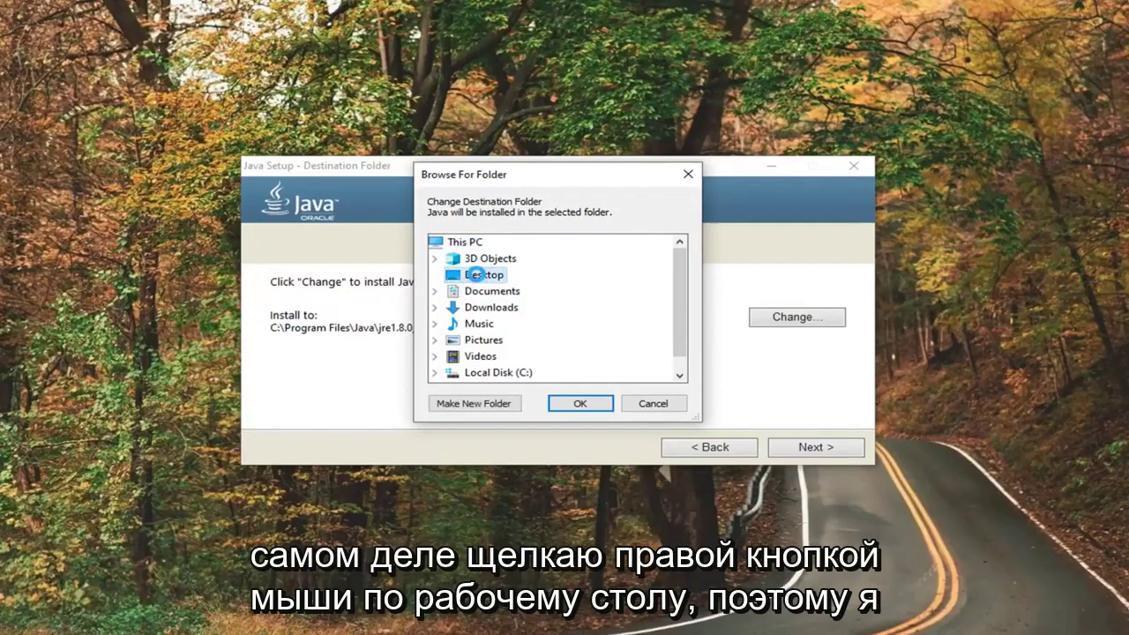
right_click(476, 276)
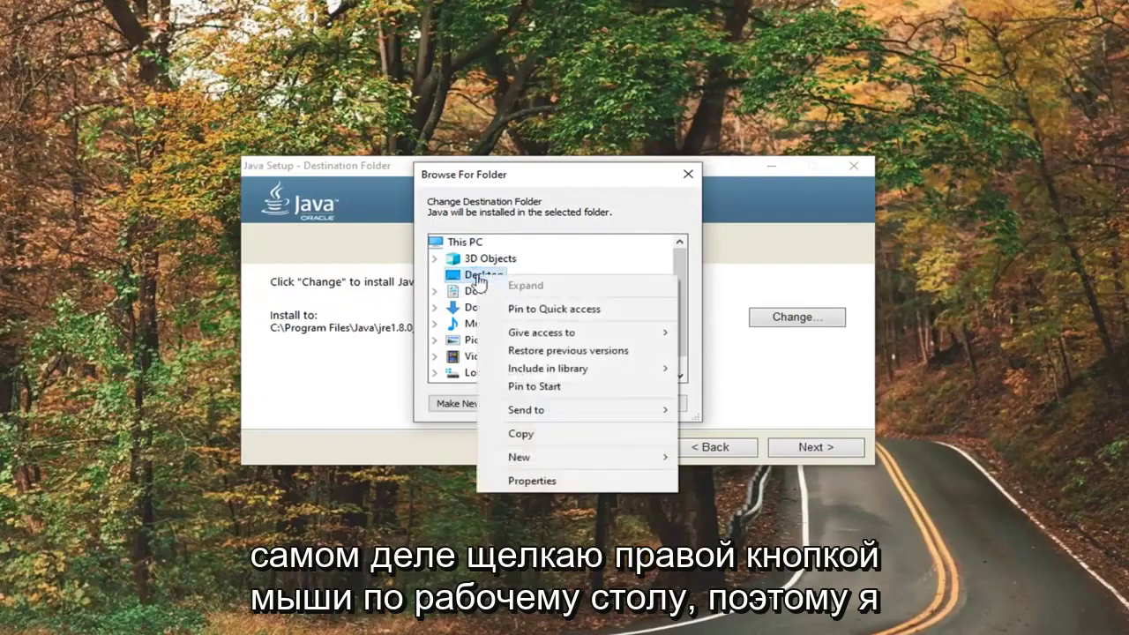
left_click(737, 460)
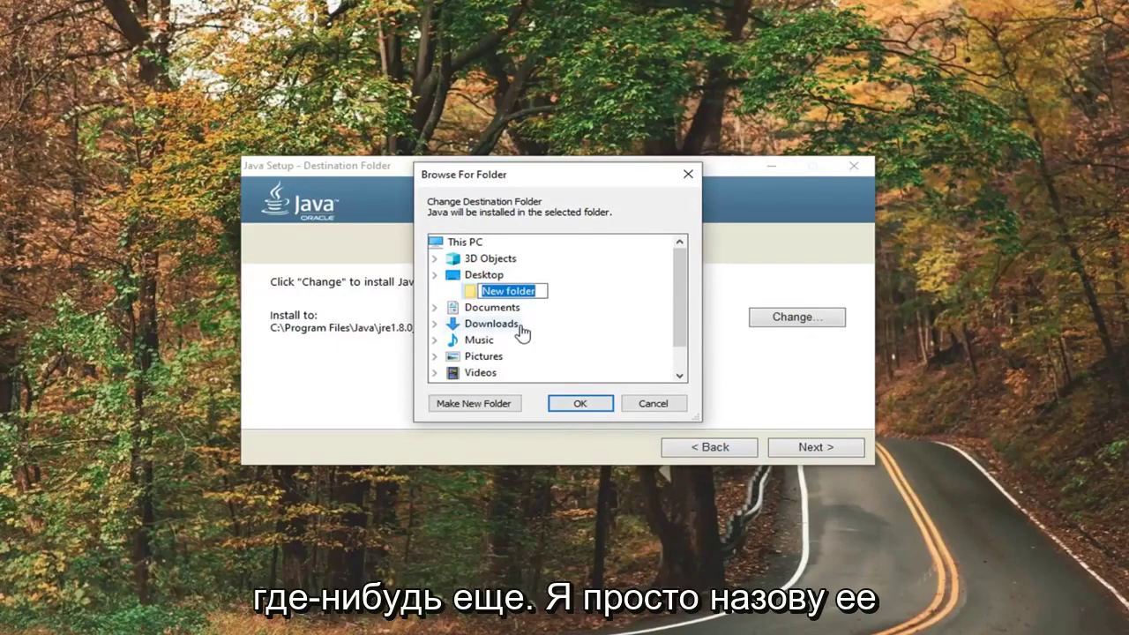
type("J")
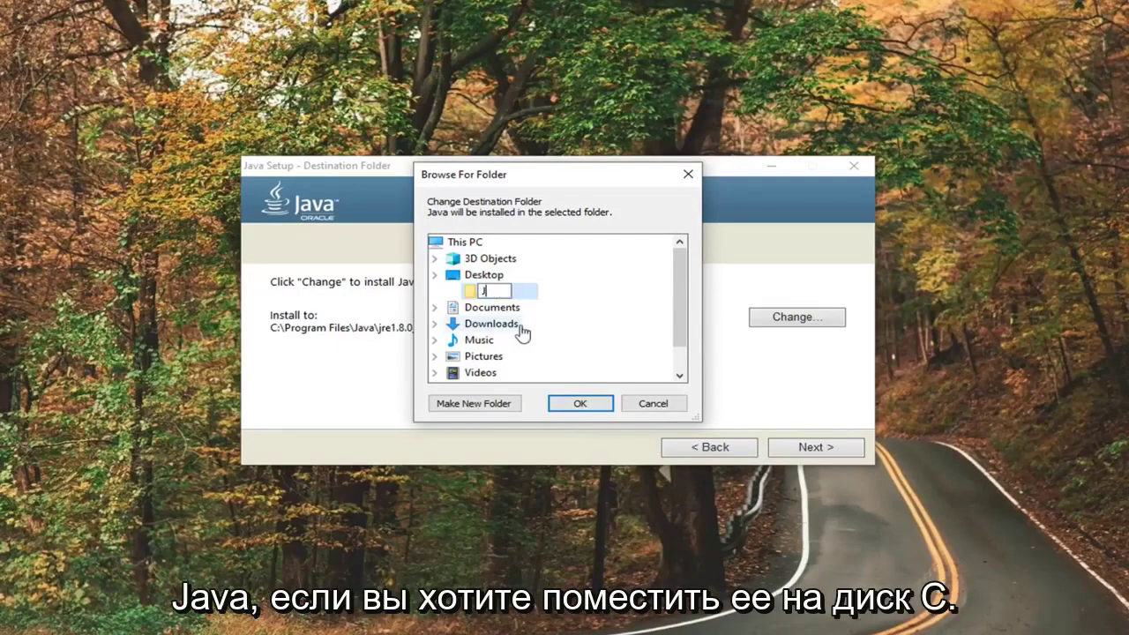
type("Haaa")
type("ava")
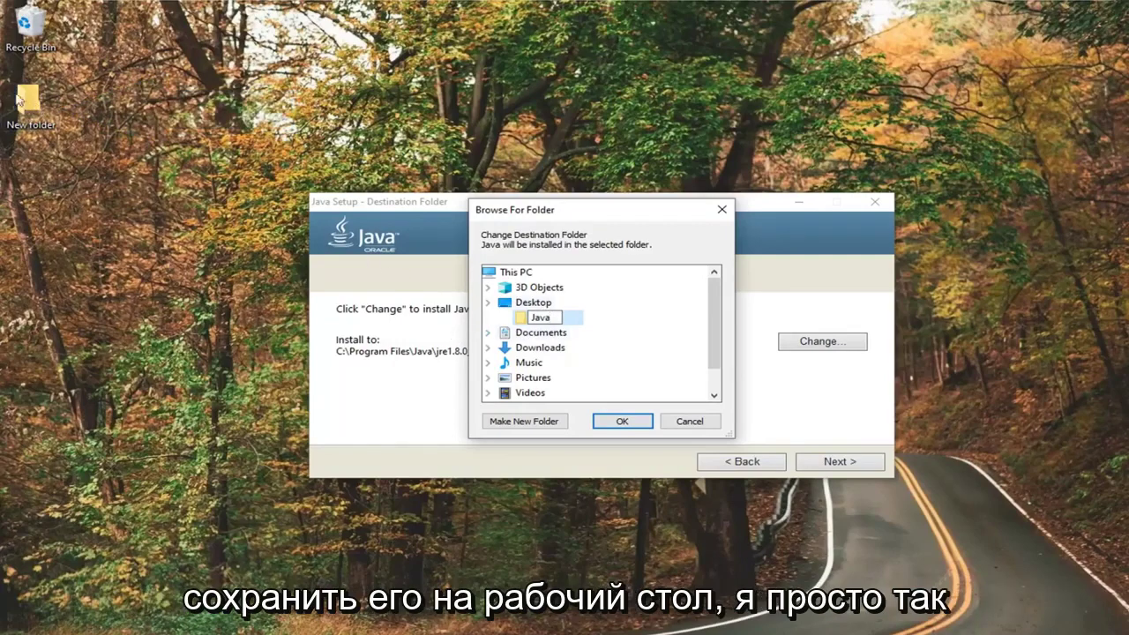
key("Return")
scroll(529, 382, "down", 1)
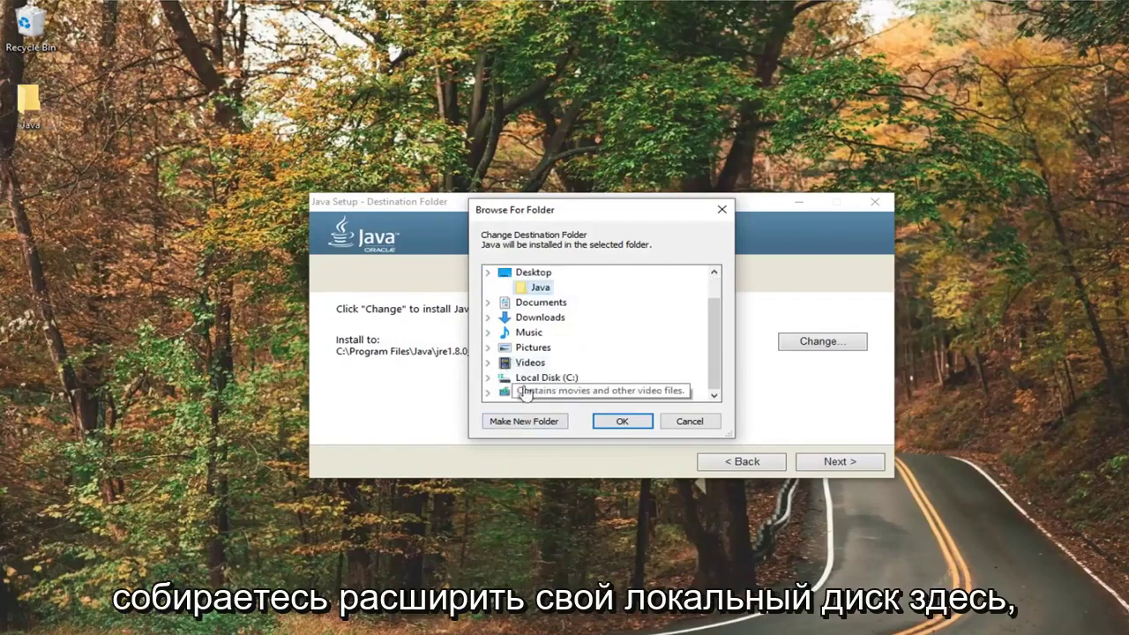
scroll(536, 373, "up", 1)
scroll(529, 383, "down", 1)
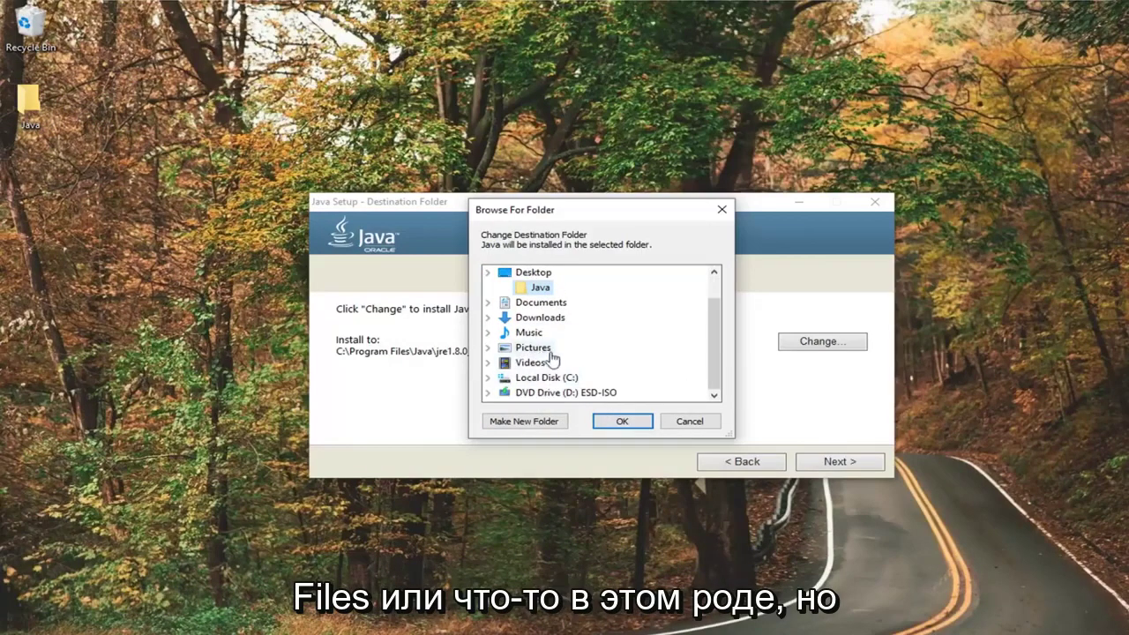
scroll(538, 357, "up", 1)
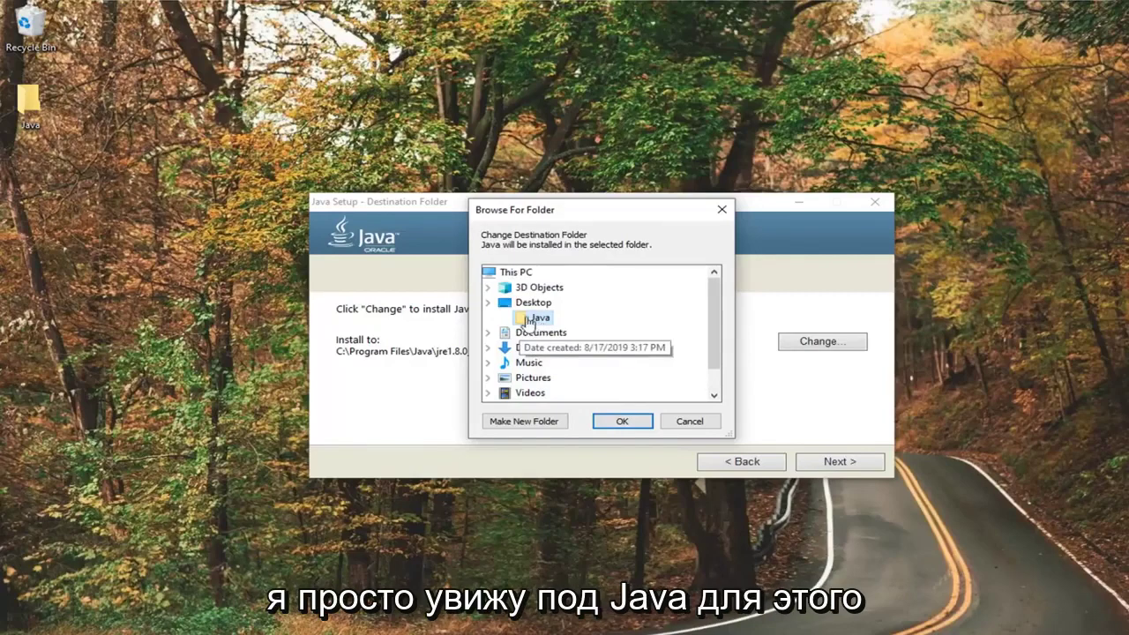
left_click(534, 319)
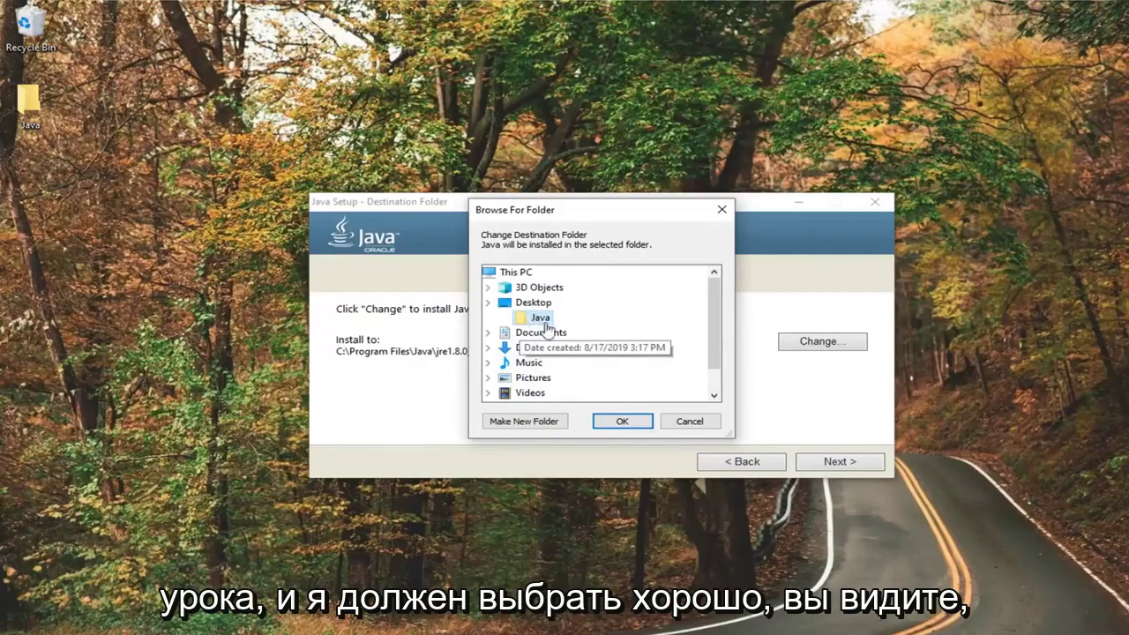
left_click(620, 421)
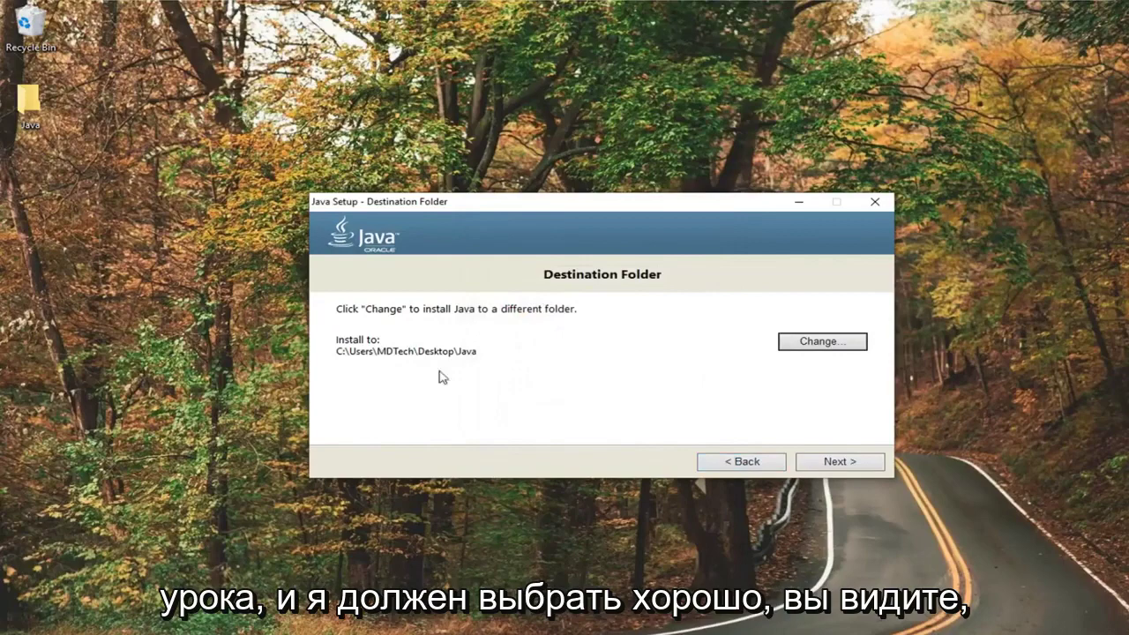
Install Java into the Desktop\Java folder
left_click(838, 463)
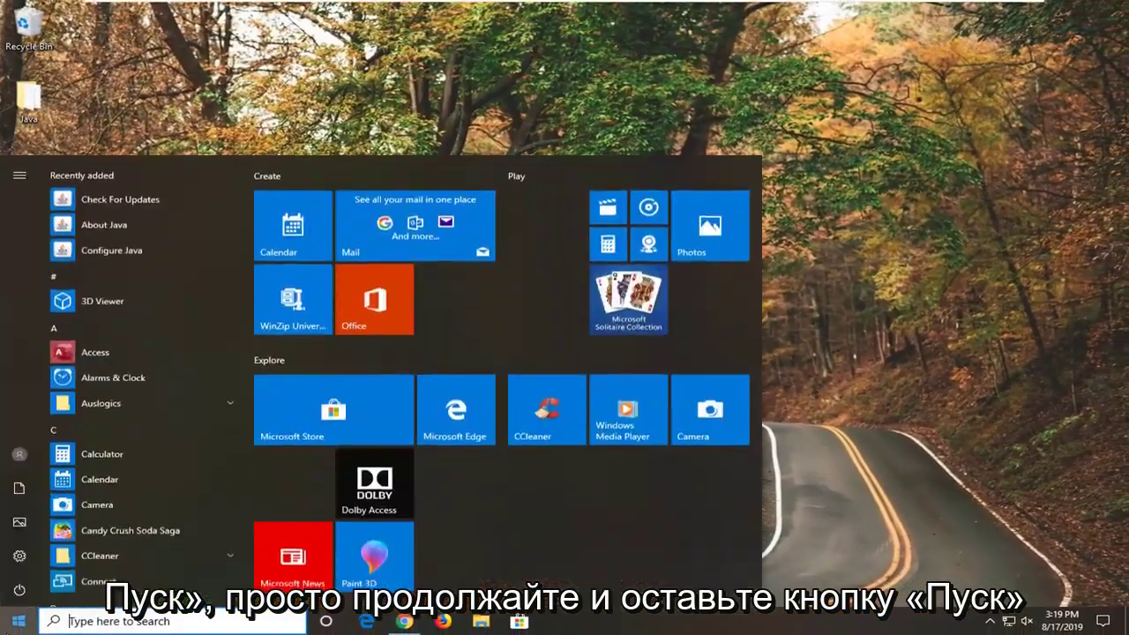
Search Windows for 'control panel'
type("contr")
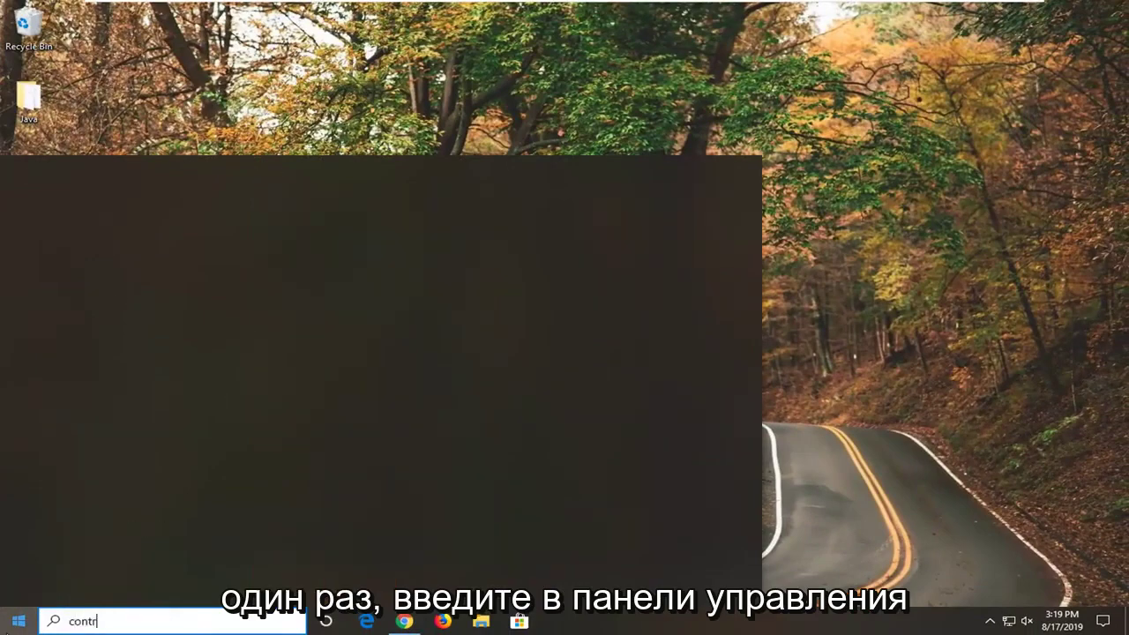
type("ol panel")
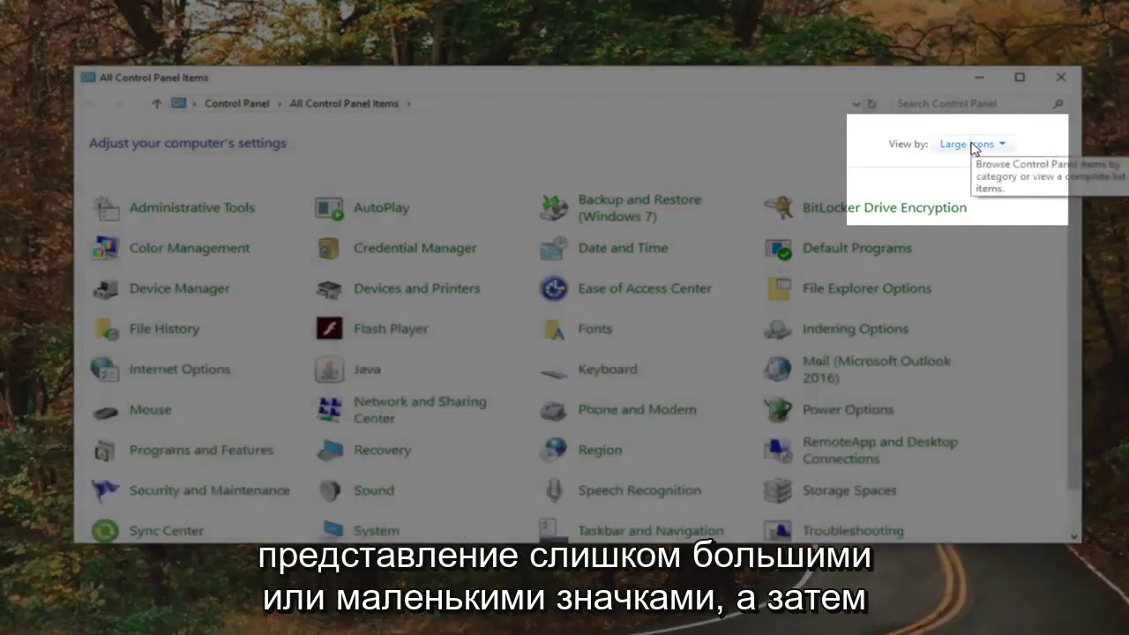
Open System from Control Panel's icon view and go to Advanced system settings
left_click(973, 145)
left_click(824, 144)
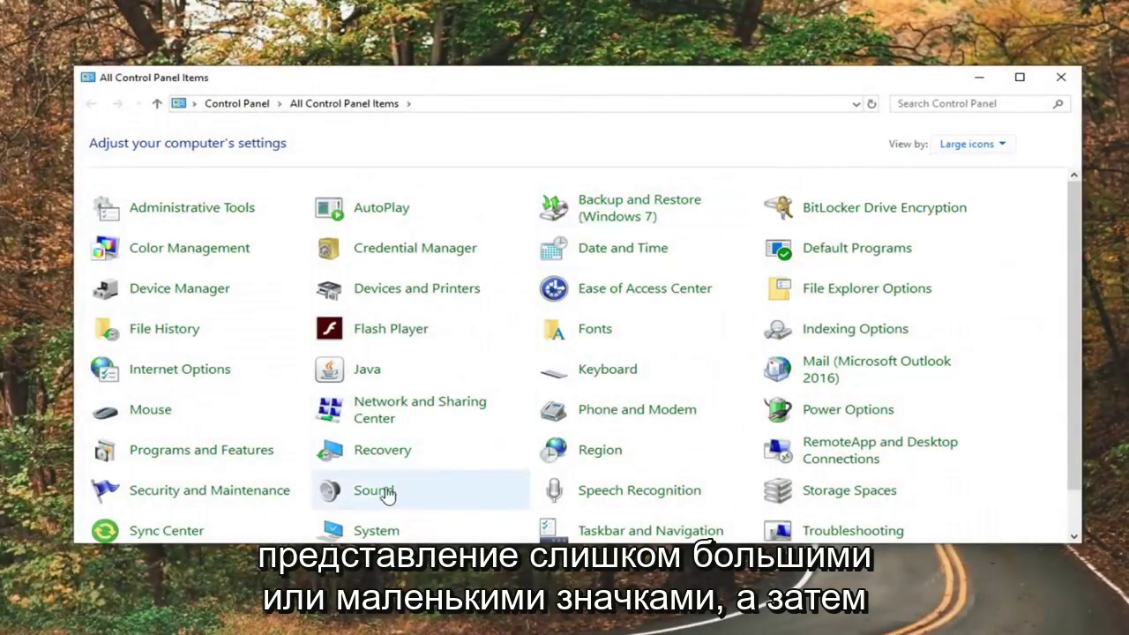
left_click(361, 532)
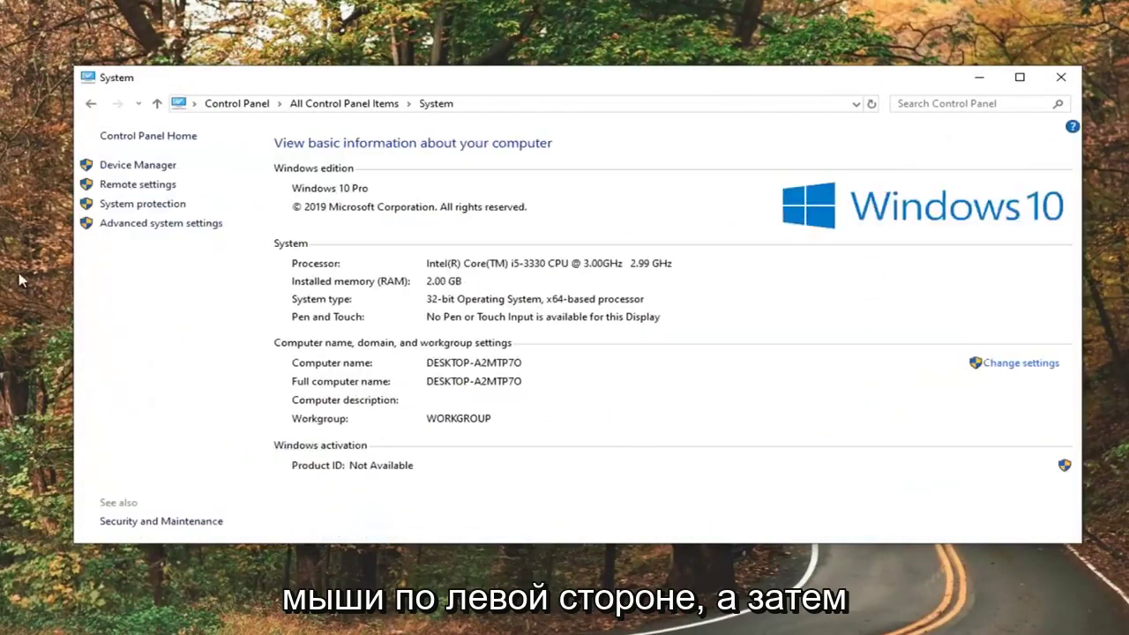
left_click(139, 225)
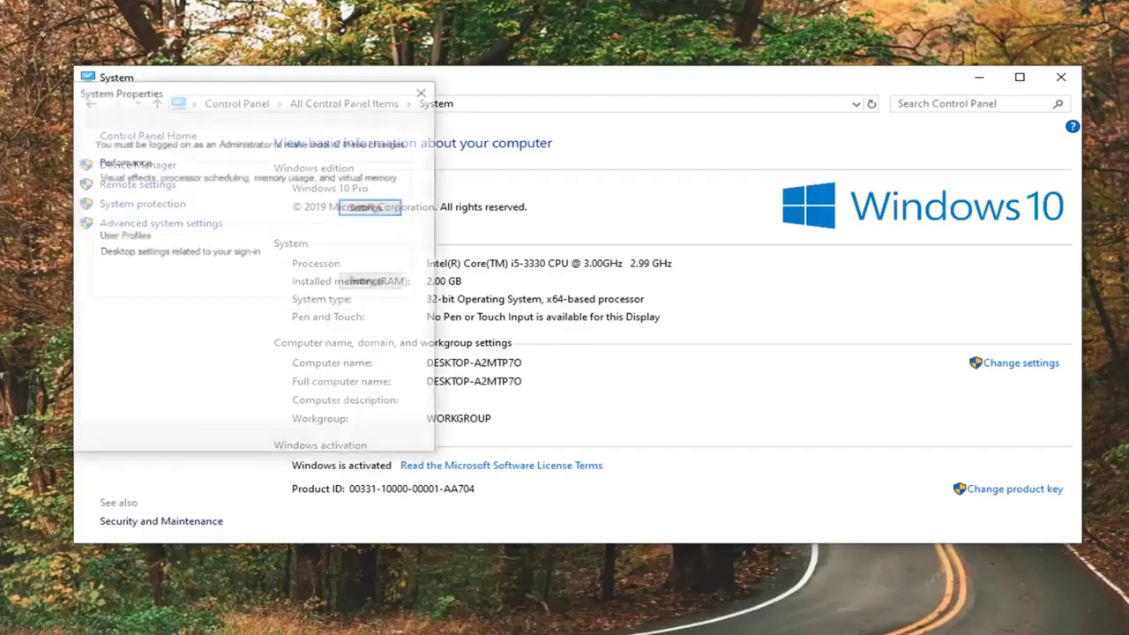
Add a new user variable named 'Java' under Environment Variables
left_click_drag(227, 90, 559, 98)
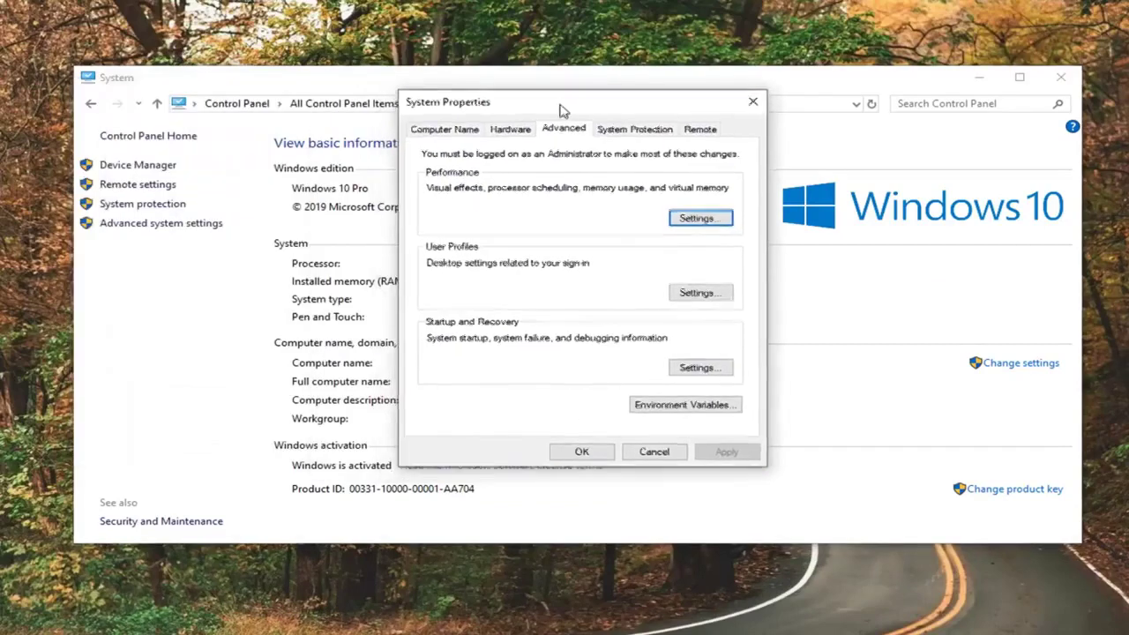
left_click(682, 402)
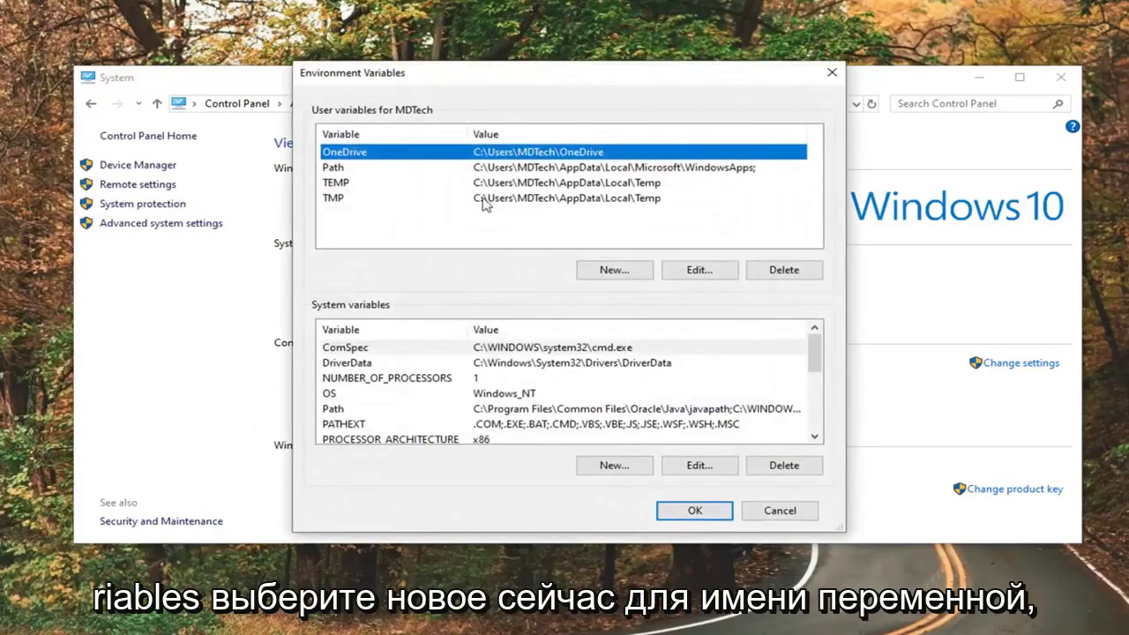
left_click(611, 273)
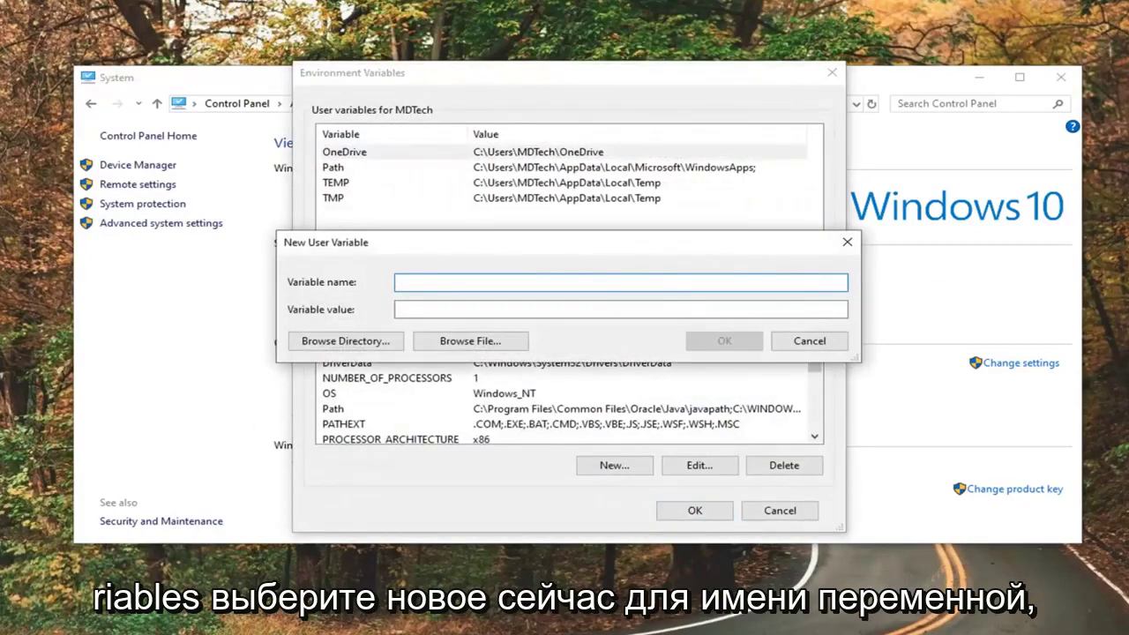
type("Java")
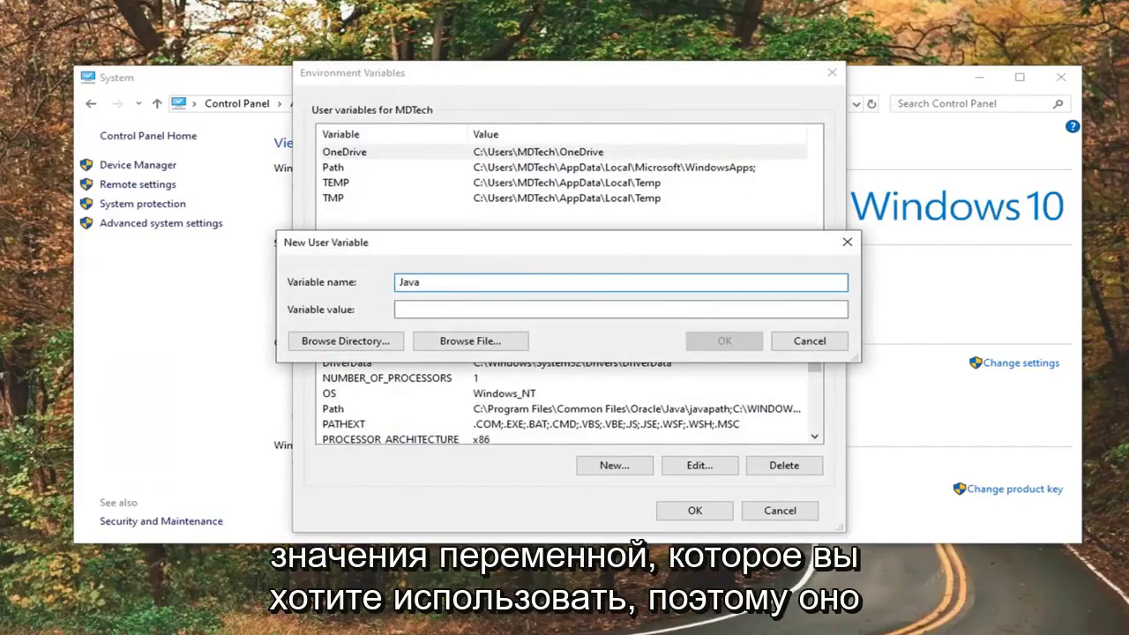
key("Tab")
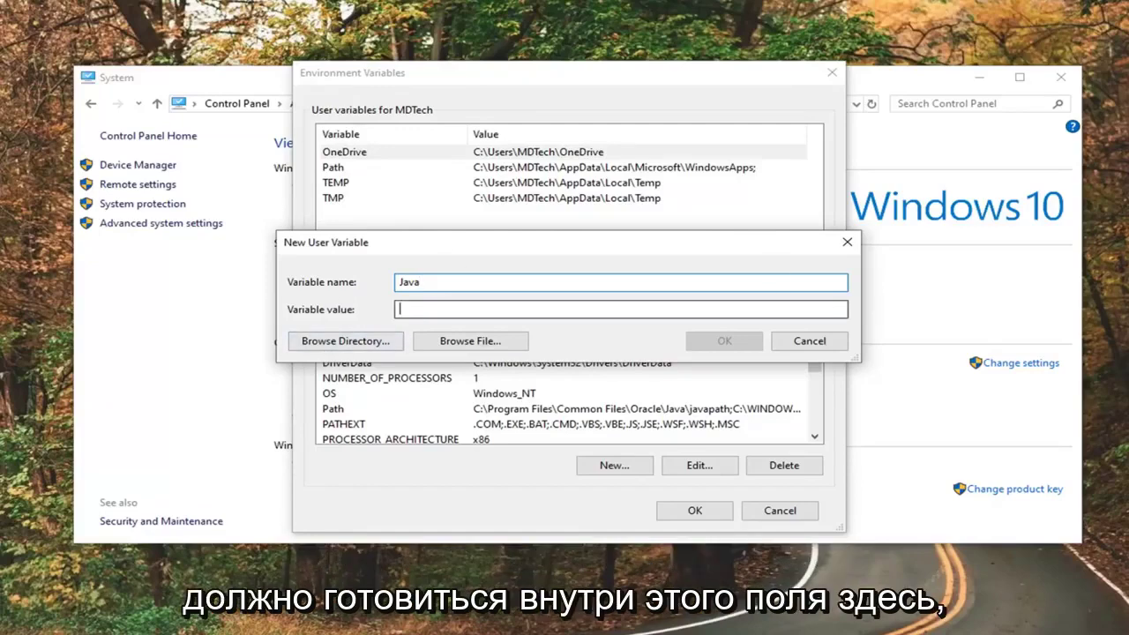
Browse for the variable's value file into Desktop\Java\bin
left_click(454, 342)
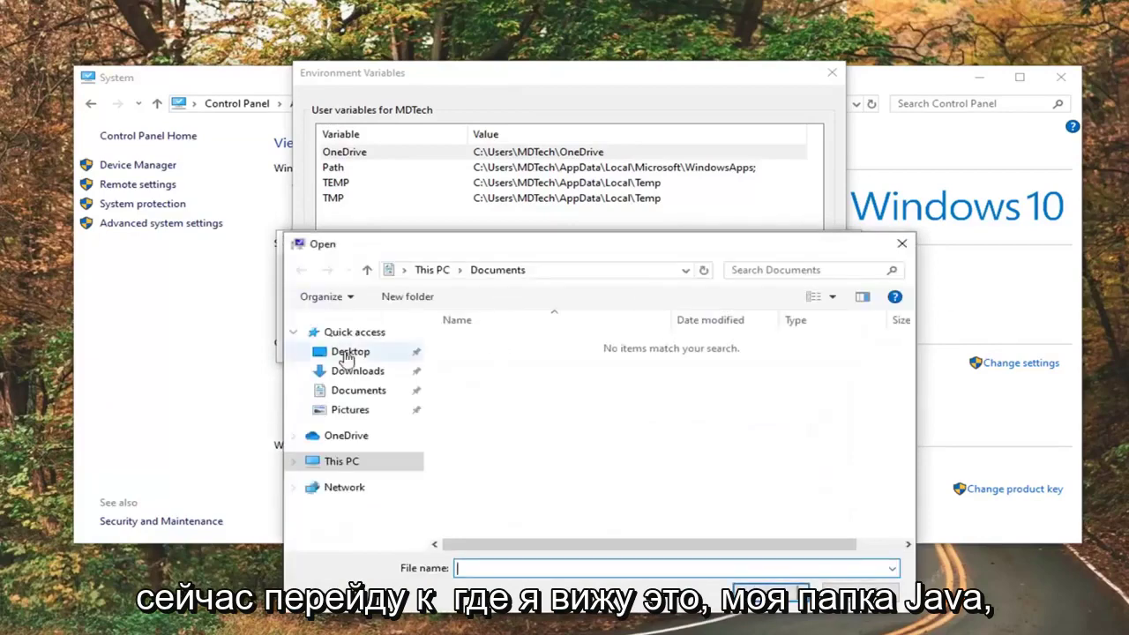
left_click(344, 352)
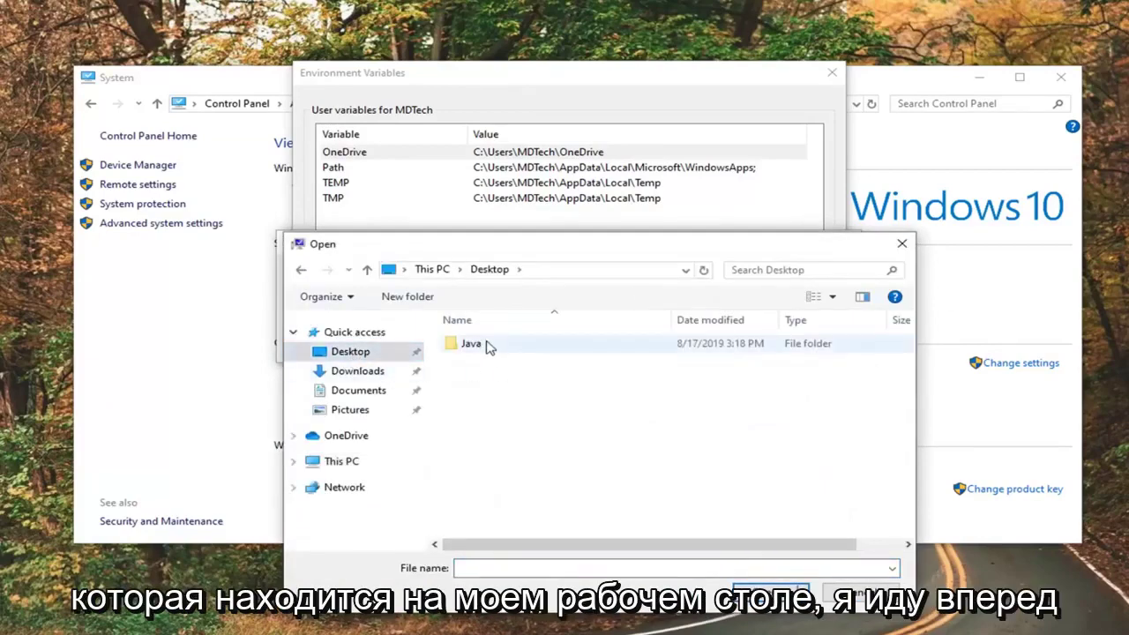
double_click(483, 345)
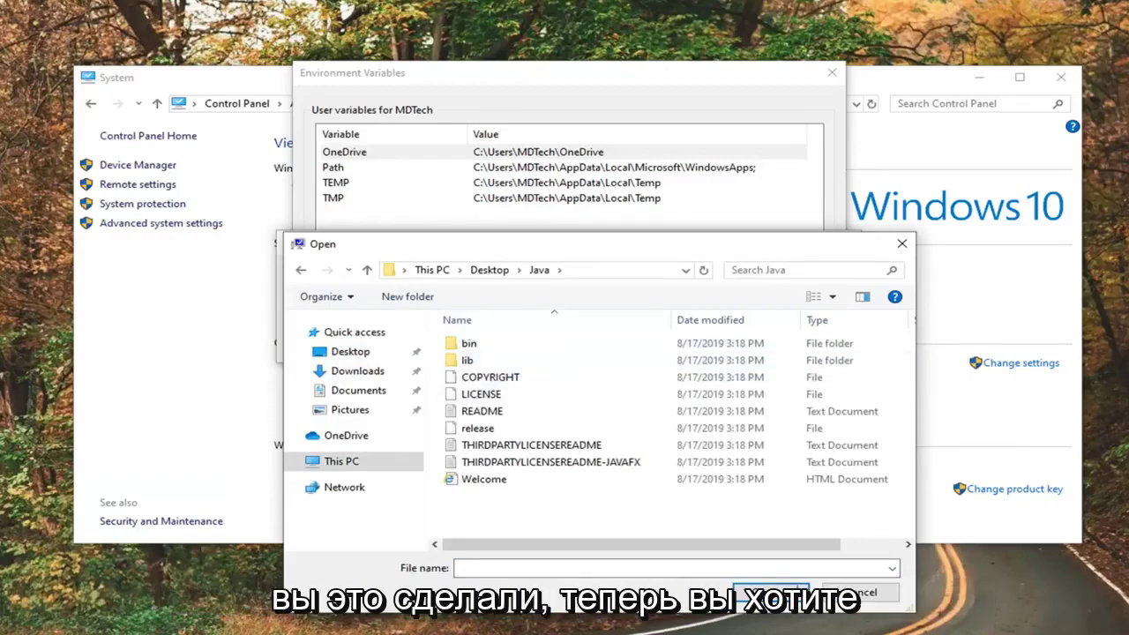
left_click(496, 352)
double_click(496, 349)
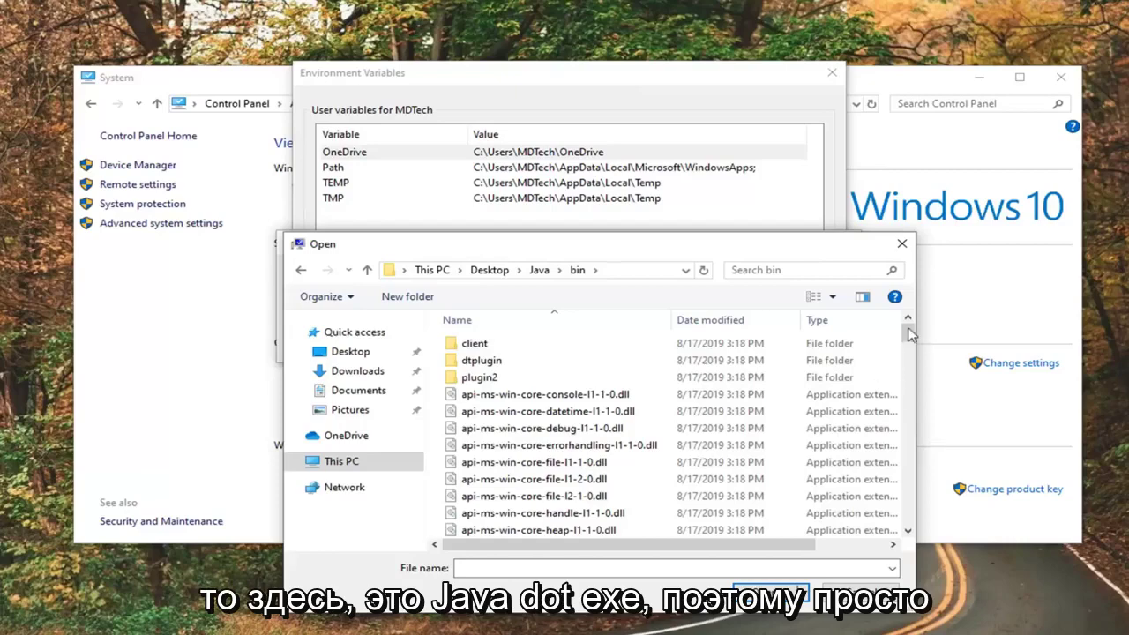
Select java.exe in the bin folder as the Java variable's value
left_click_drag(908, 333, 909, 432)
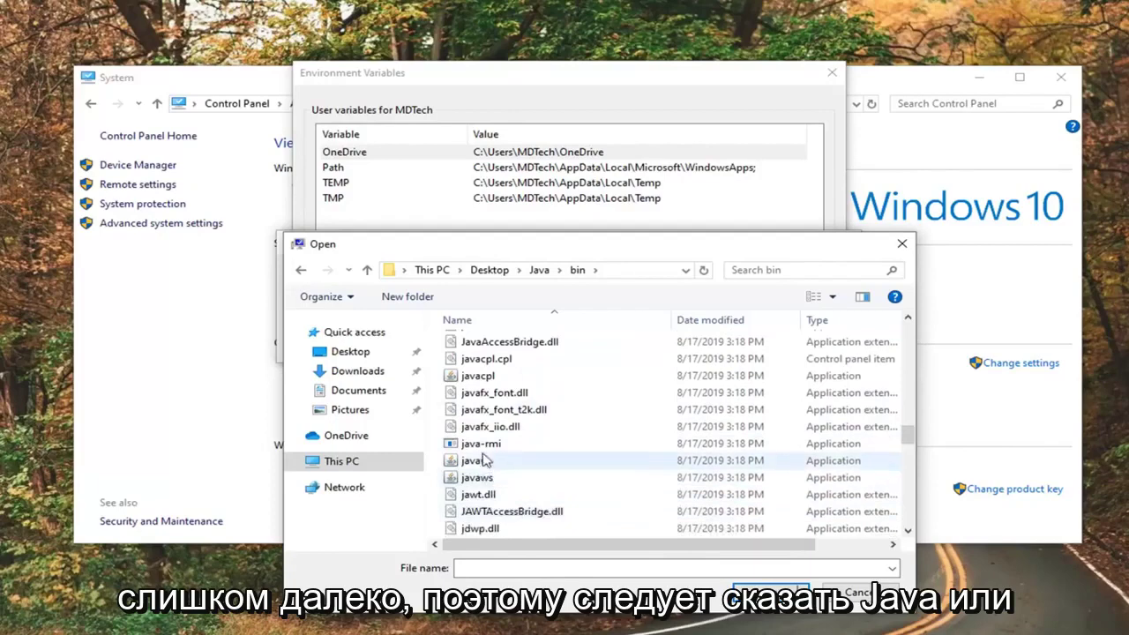
scroll(500, 428, "down", 1)
scroll(500, 428, "down", 1)
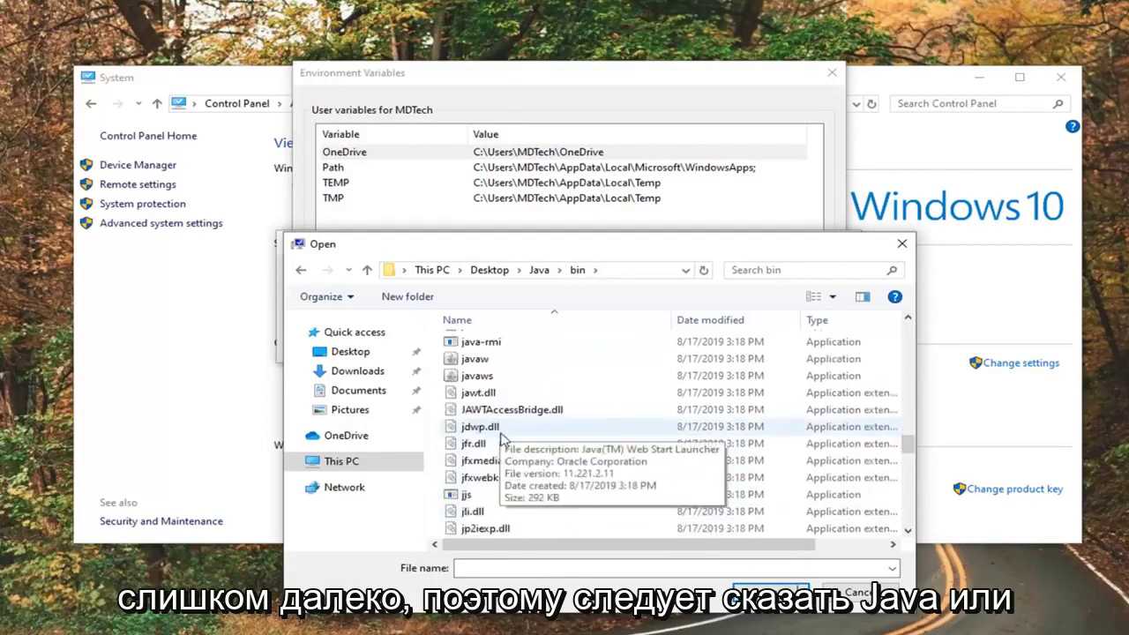
scroll(500, 436, "up", 3)
left_click(471, 357)
scroll(468, 414, "up", 1)
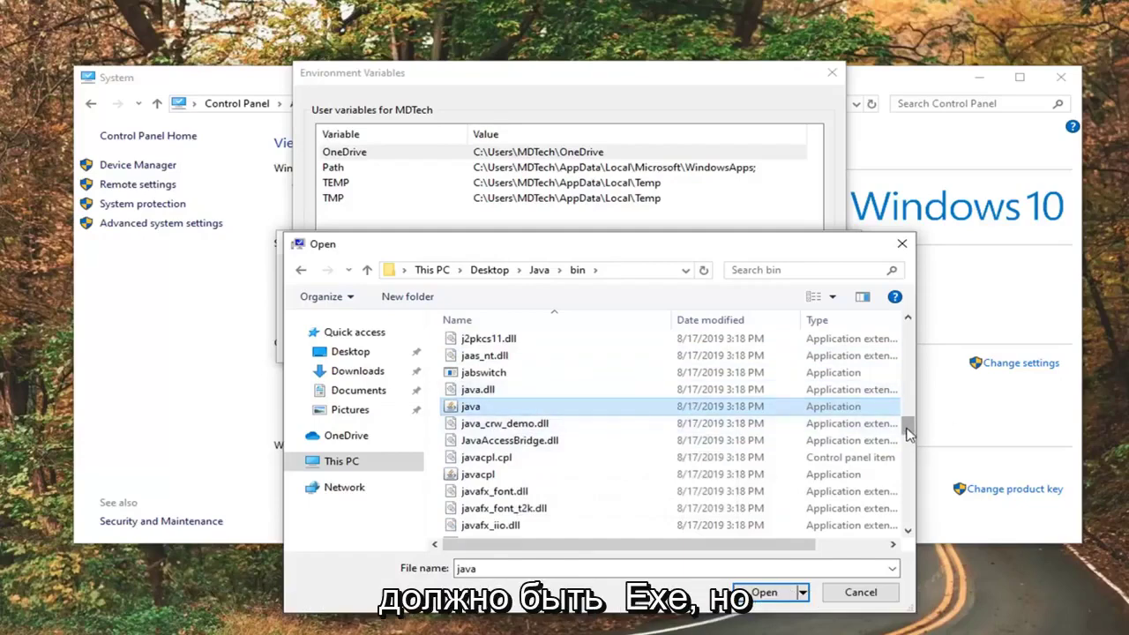
left_click_drag(908, 432, 907, 322)
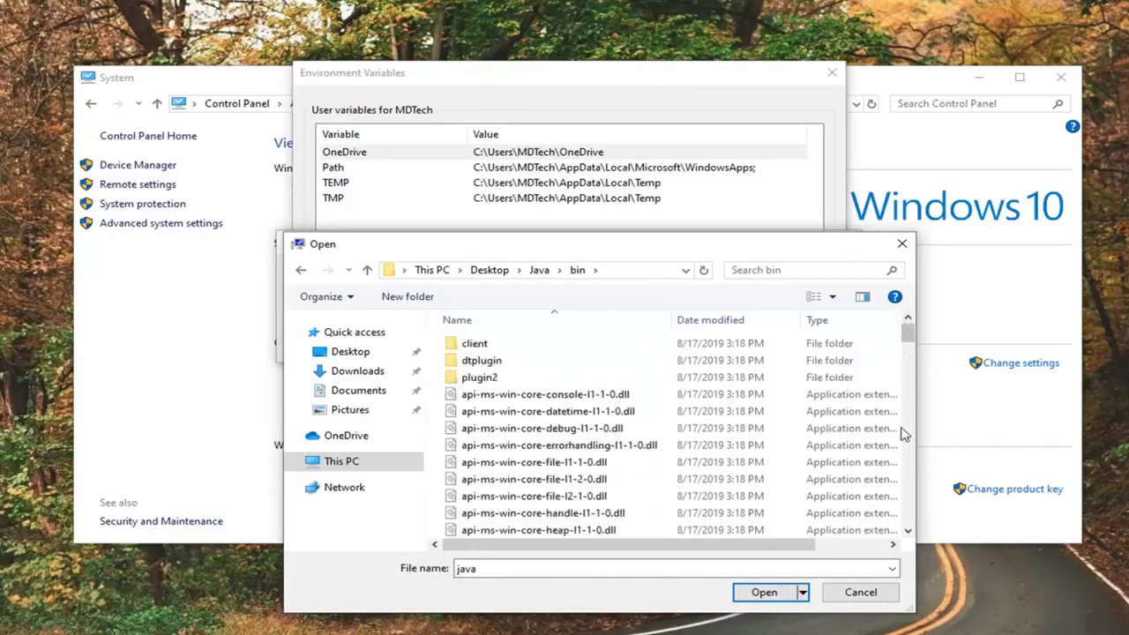
mouse_move(908, 366)
left_mouse_down()
mouse_move(904, 530)
mouse_move(905, 428)
left_mouse_up()
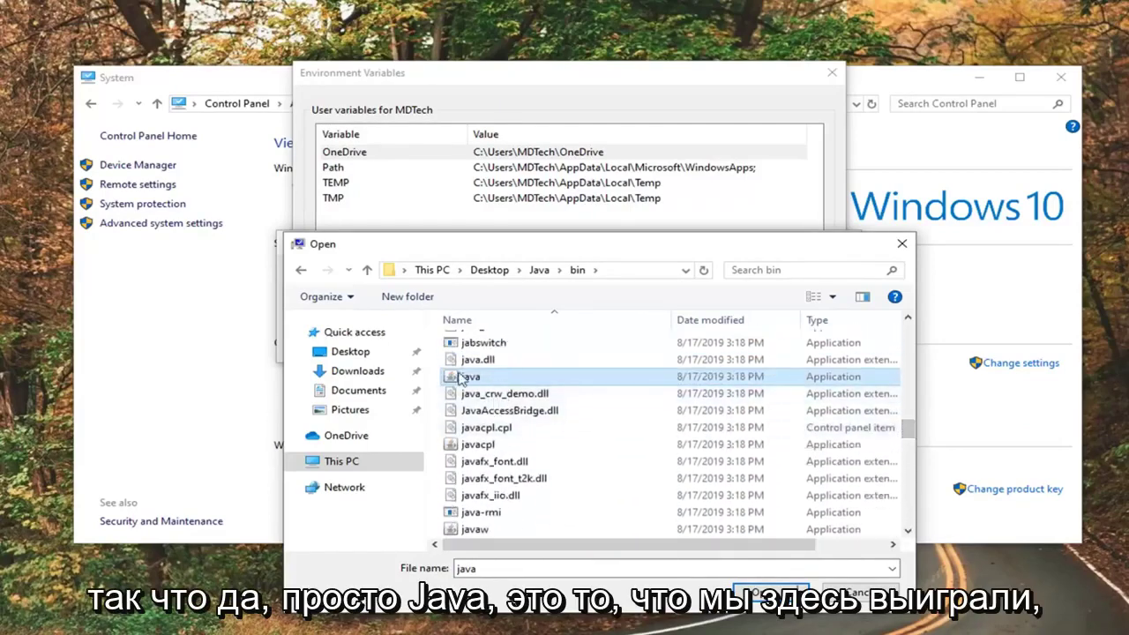
left_click(471, 376)
key("Escape")
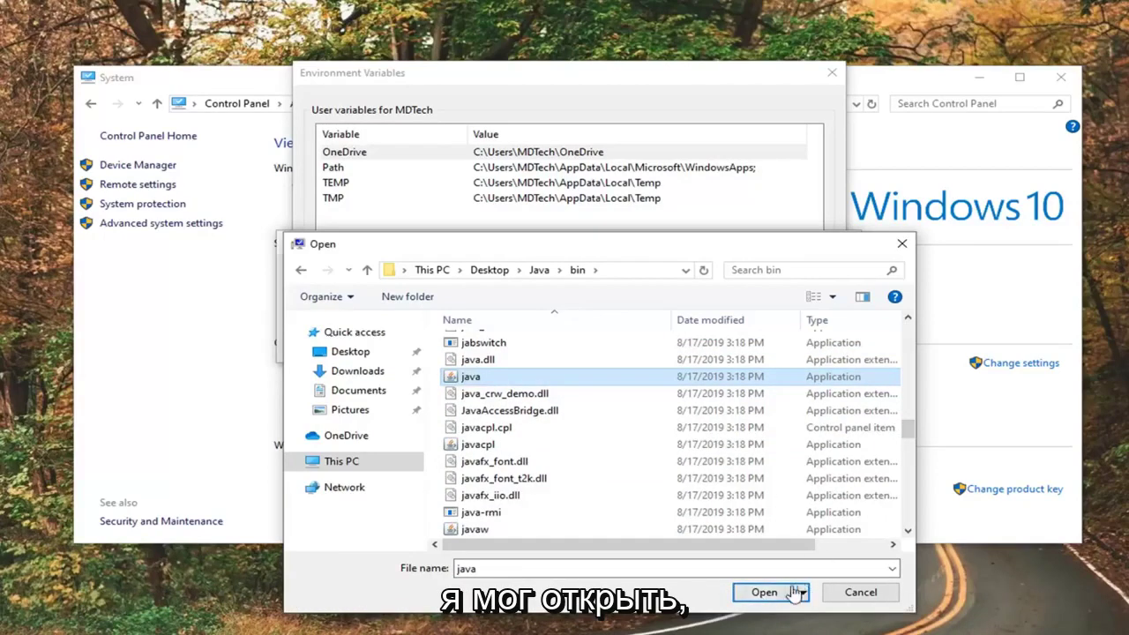
left_click(764, 592)
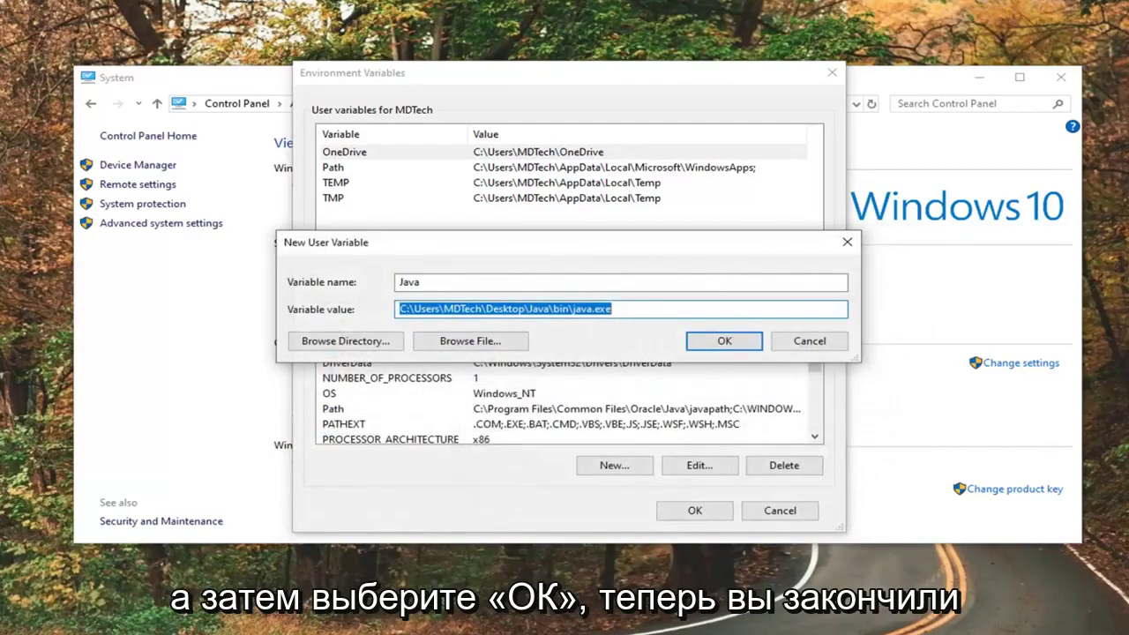
Confirm with OK in New User Variable, Environment Variables and System Properties, then close System
left_click(723, 342)
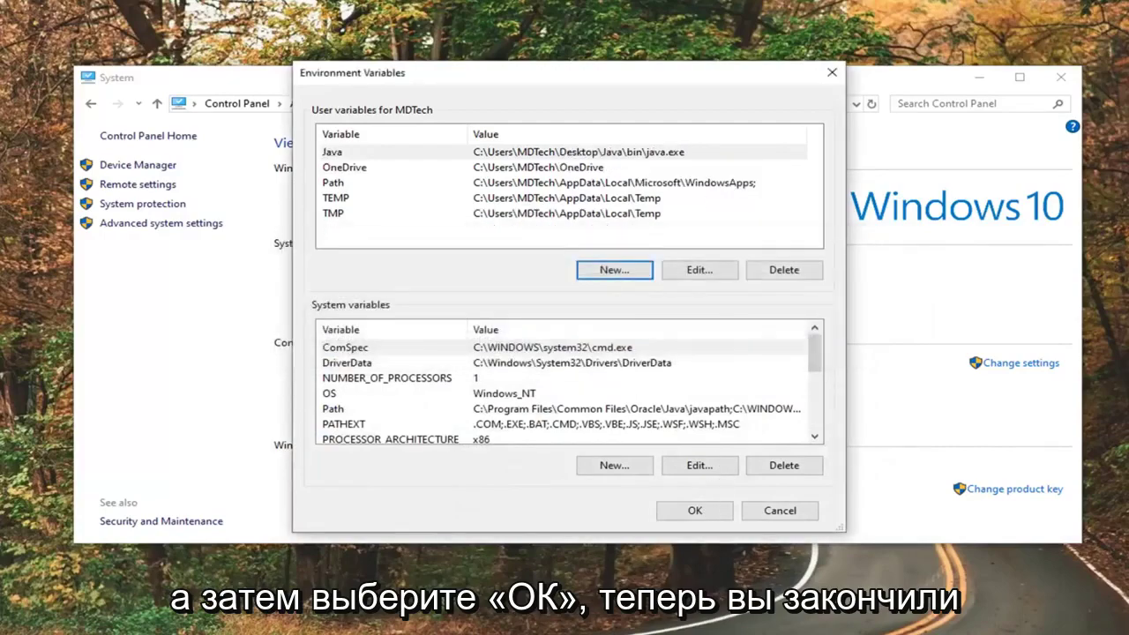
left_click(689, 510)
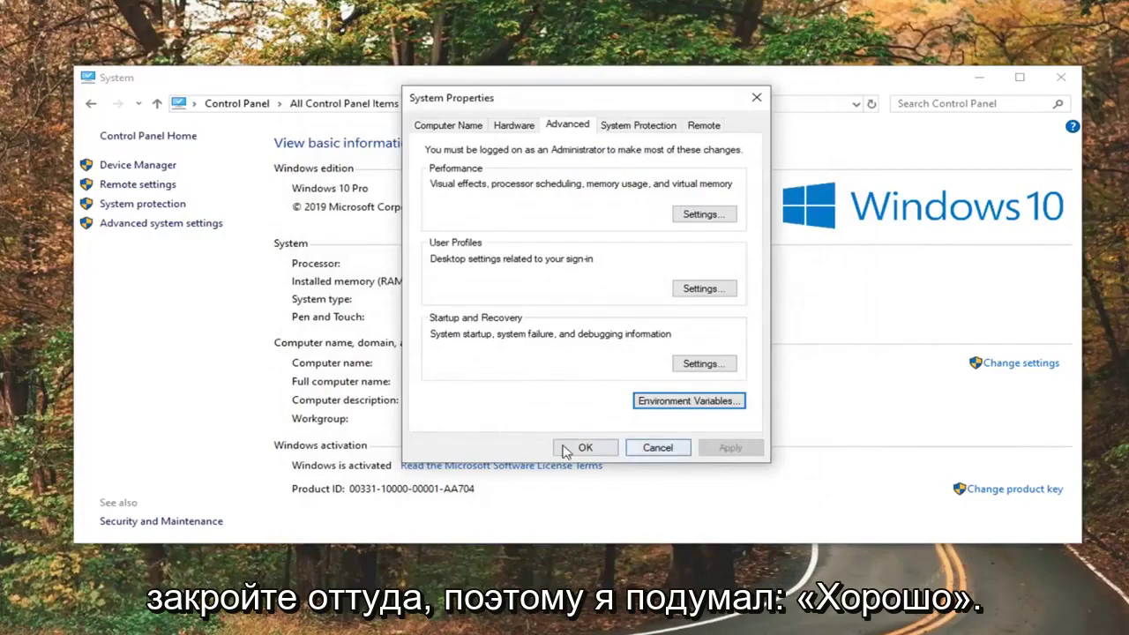
left_click(564, 448)
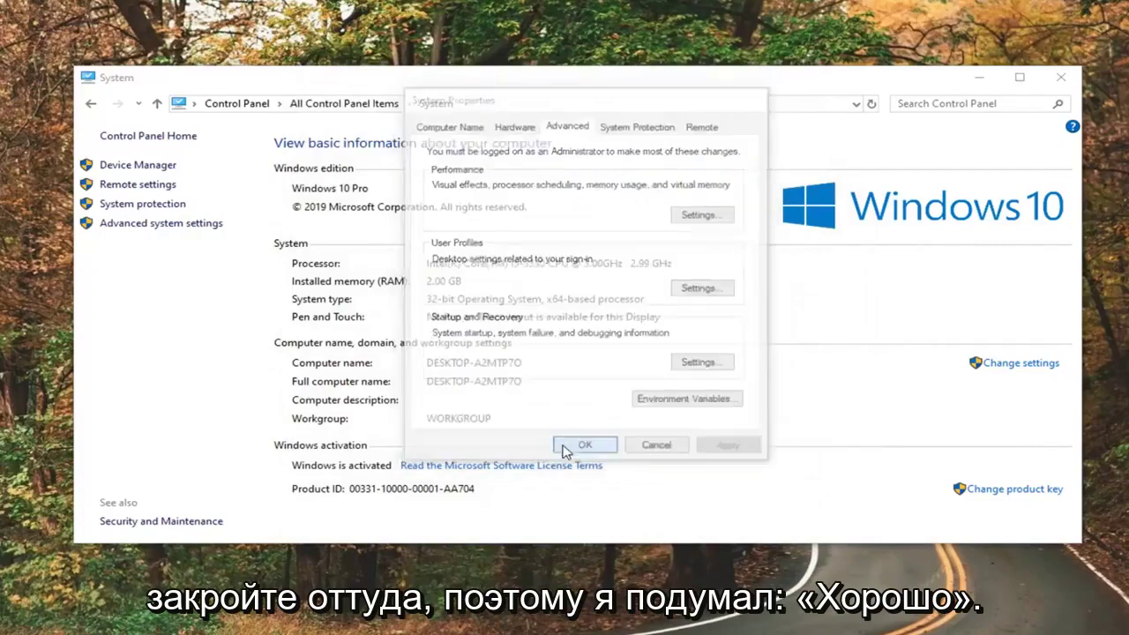
left_click(1061, 77)
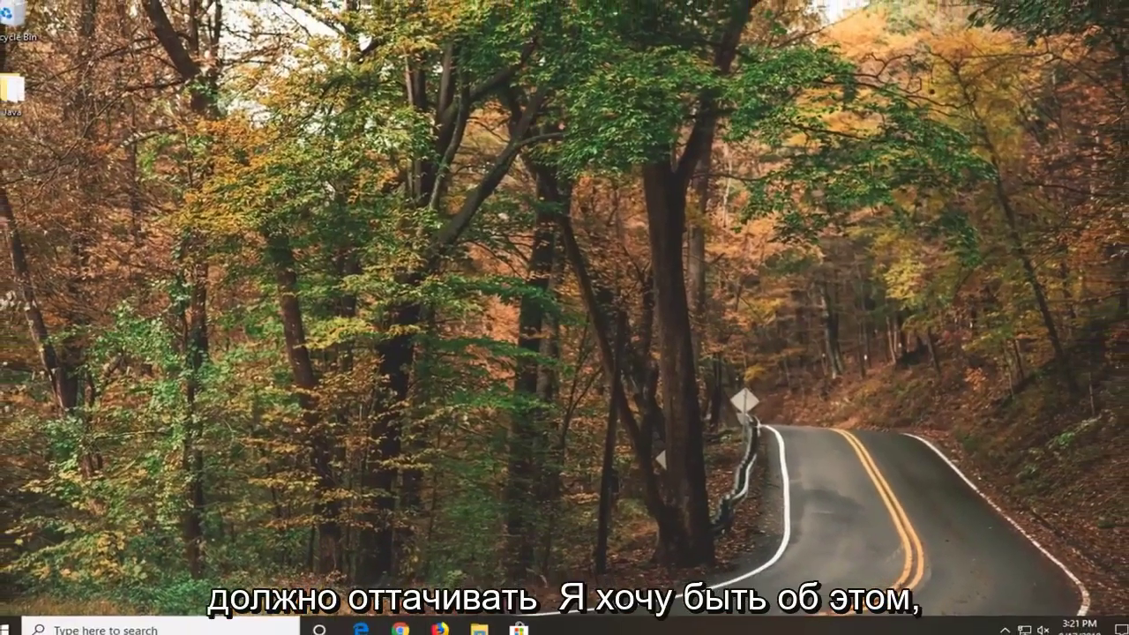